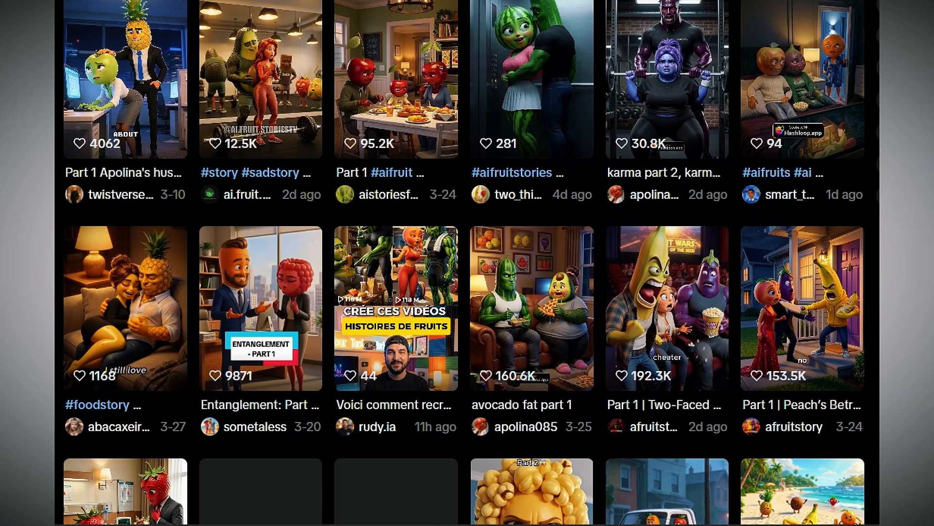
Browse the grid of AI fruit story videos for examples of the style
scroll(465, 263, down, 2)
scroll(464, 263, down, 7)
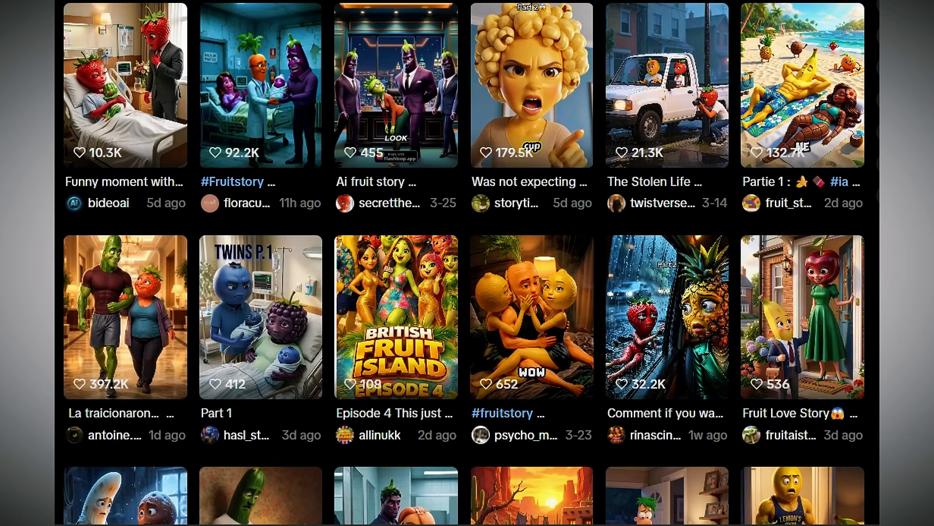
scroll(465, 263, down, 6)
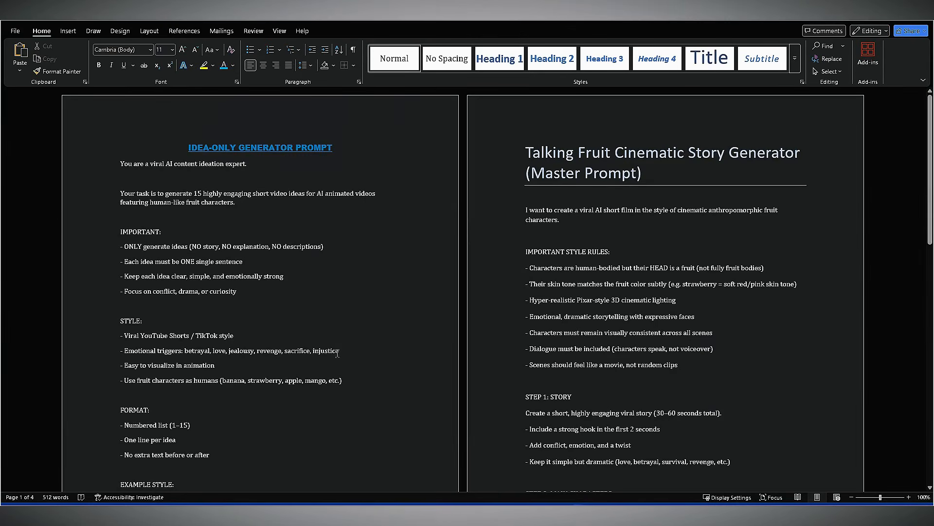
Copy the idea-only generator prompt from the Word document and submit it in ChatGPT
drag(121, 164, 286, 420)
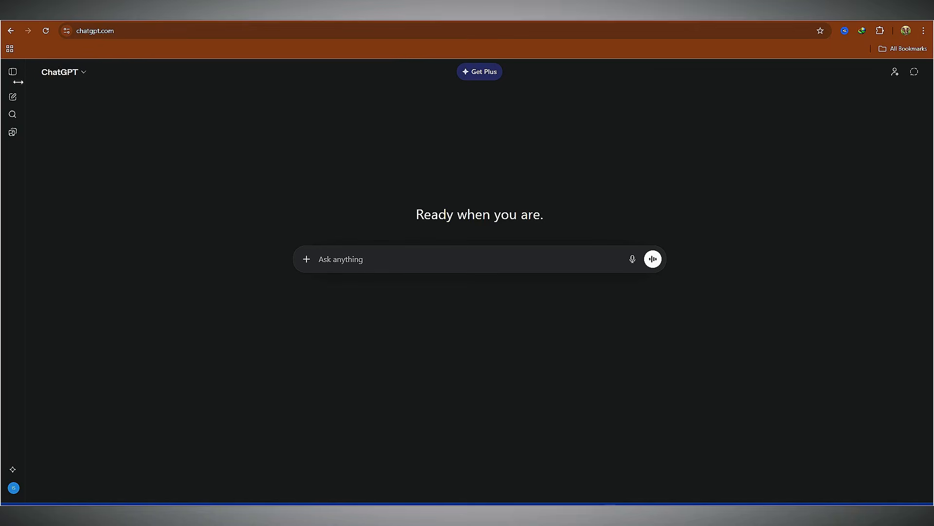
click(14, 72)
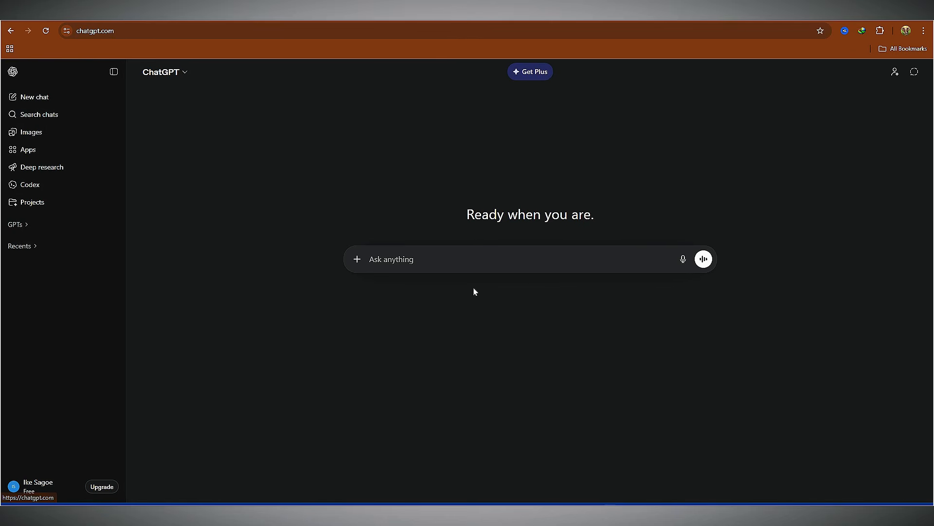
click(451, 247)
key(ctrl+v)
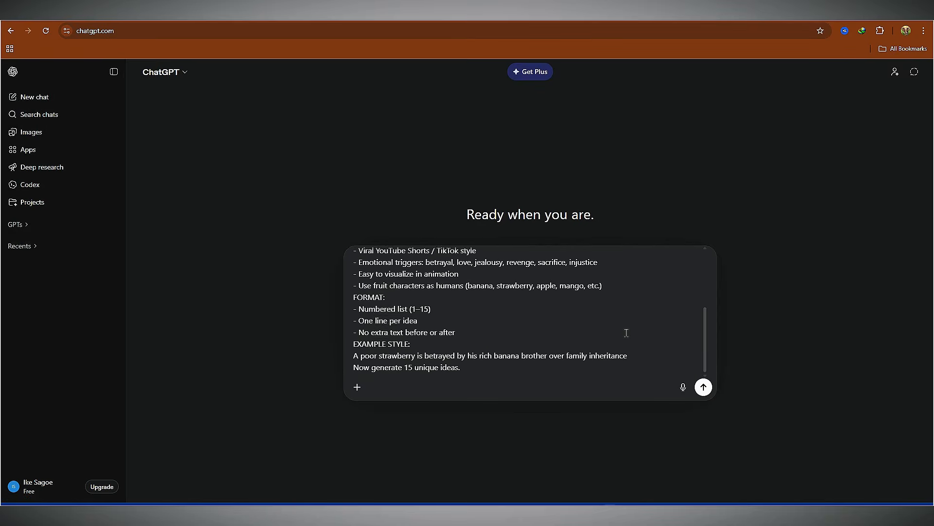
click(703, 387)
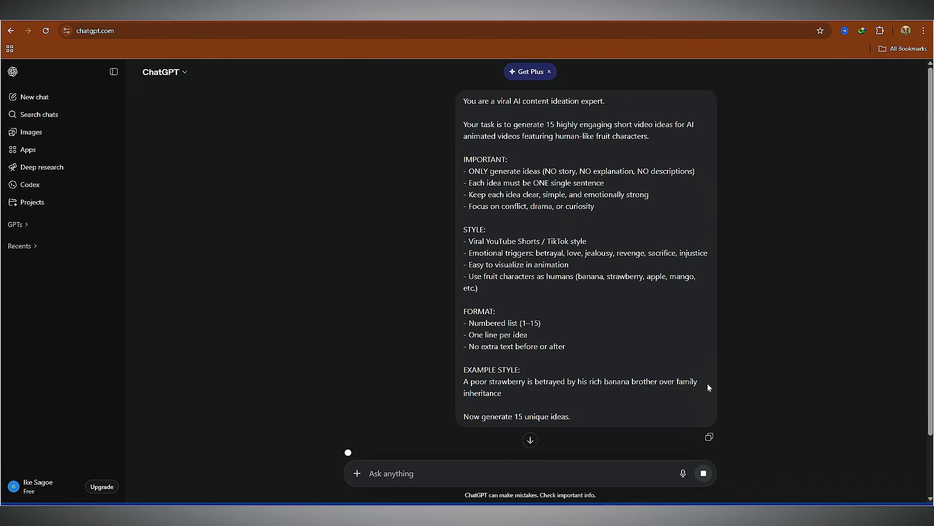
Read through the generated list of fruit character video ideas
scroll(449, 317, down, 2)
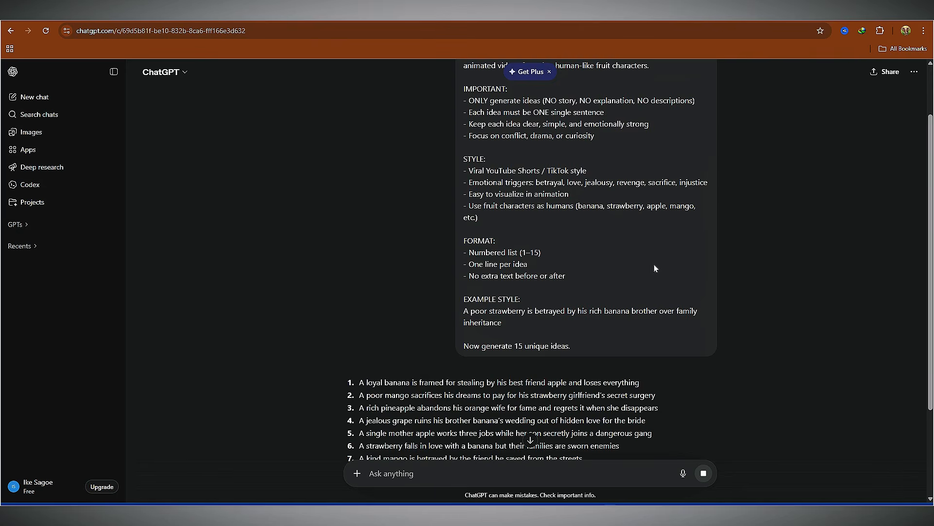
scroll(653, 268, down, 3)
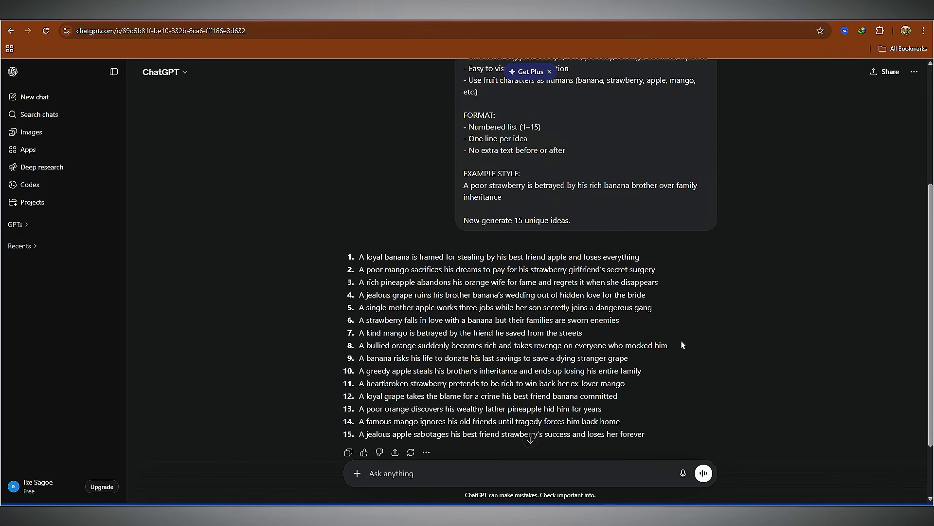
scroll(653, 317, down, 2)
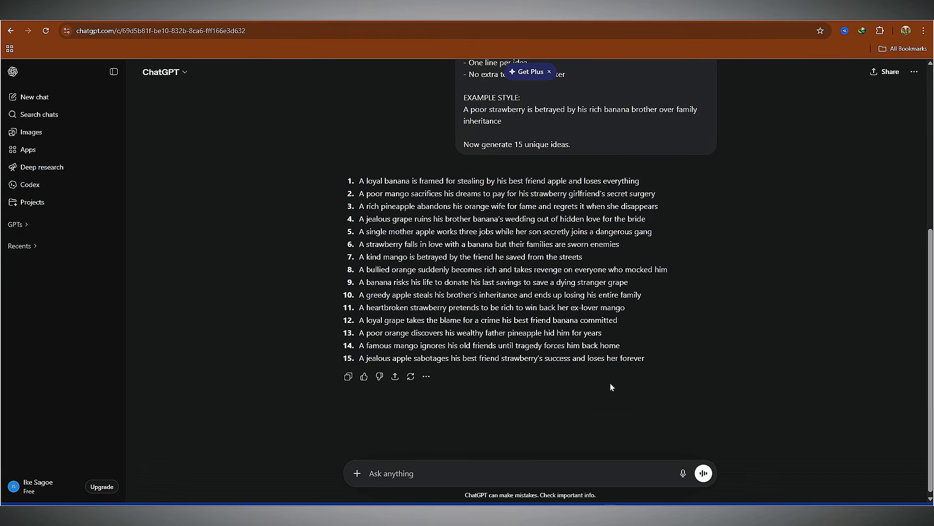
scroll(609, 382, up, 3)
scroll(598, 373, down, 3)
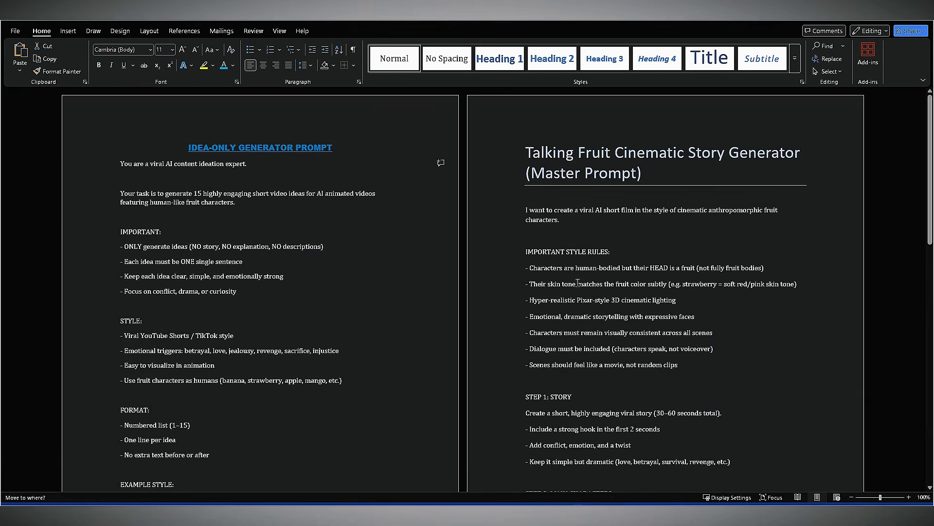
Copy the Talking Fruit Cinematic Story Generator master prompt from Word and paste it into a new ChatGPT chat
drag(524, 208, 535, 492)
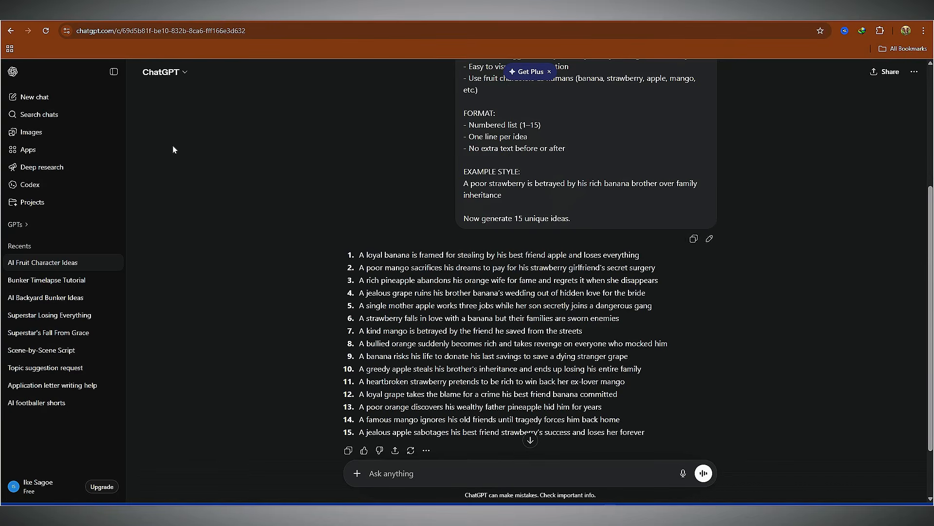
click(31, 101)
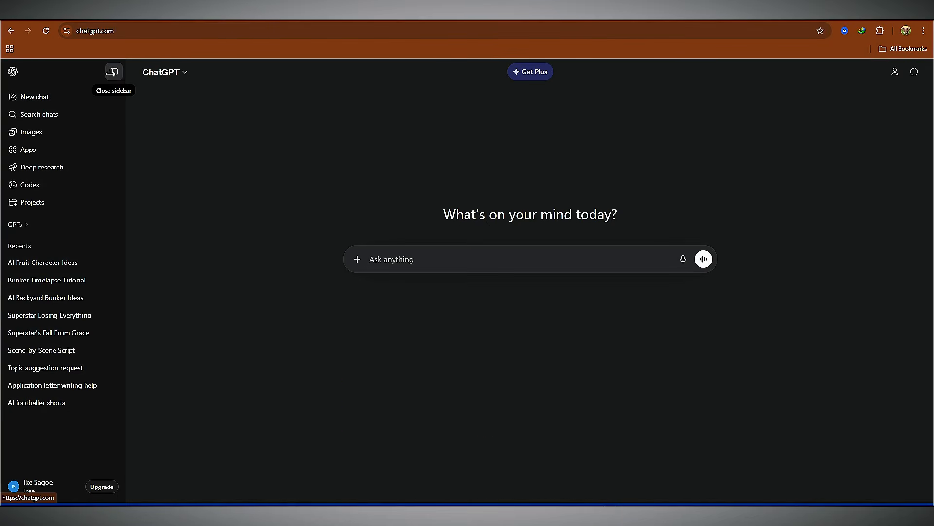
click(112, 72)
key(ctrl+v)
click(14, 72)
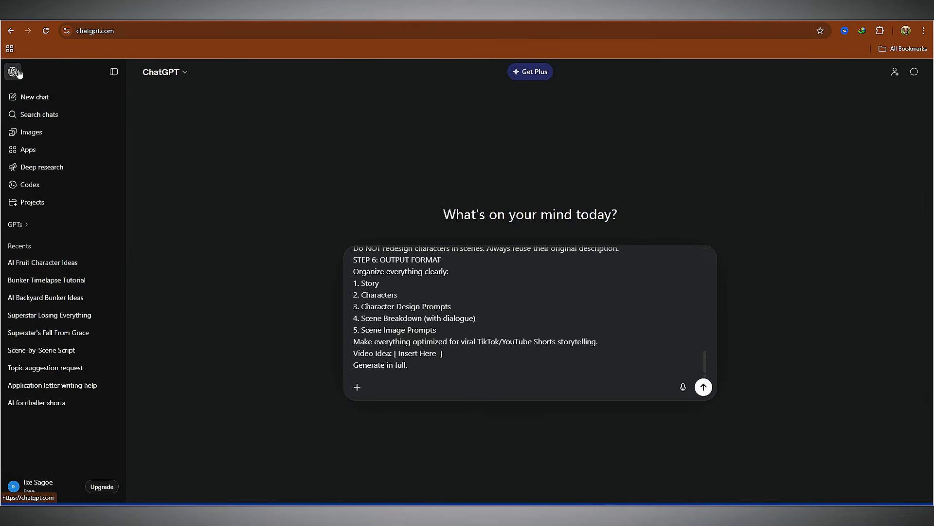
Replace the master prompt's "Insert Here" placeholder with idea 7, "A kind mango is betrayed by the friend he saved from the streets", and submit it
click(45, 263)
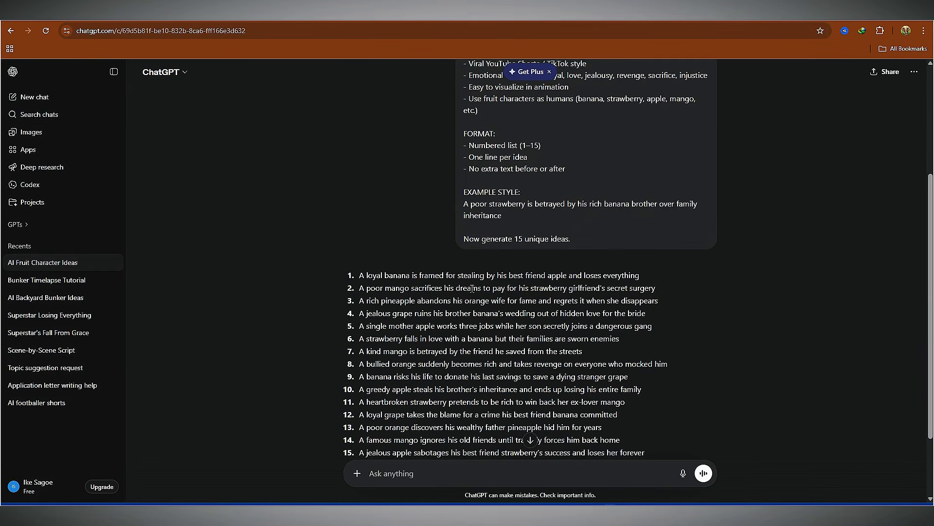
drag(484, 353, 603, 360)
key(ctrl+c)
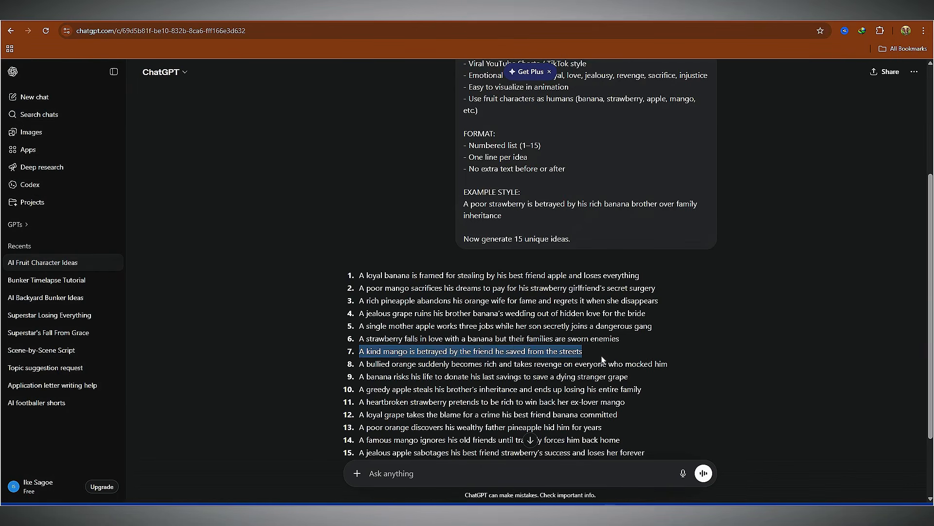
click(35, 97)
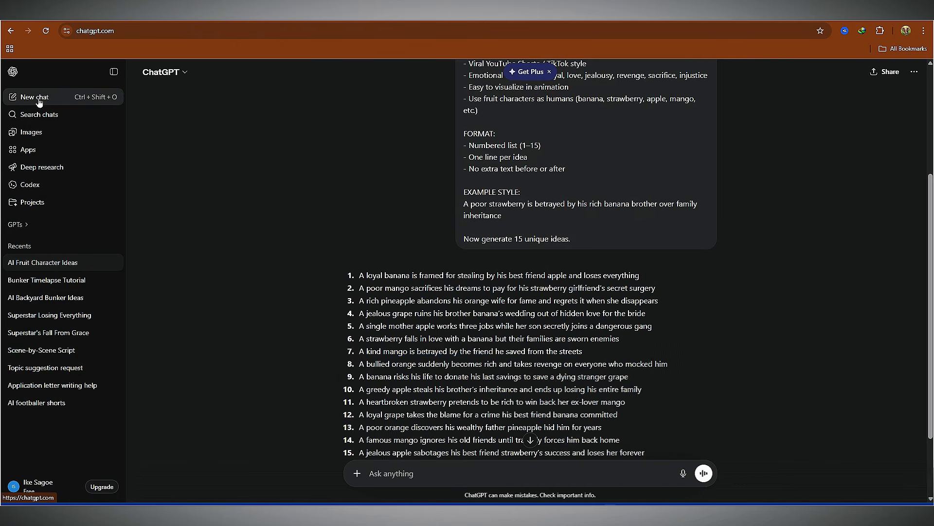
scroll(535, 350, down, 10)
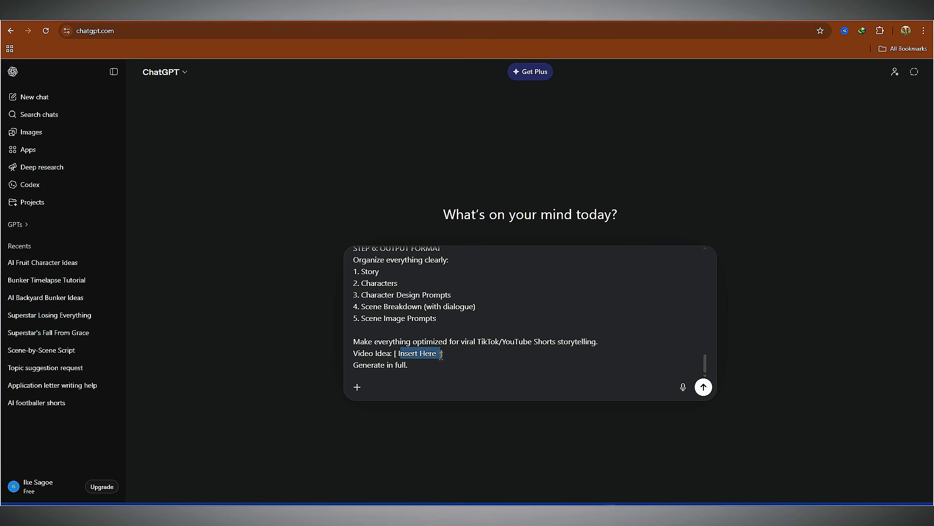
key(BackSpace)
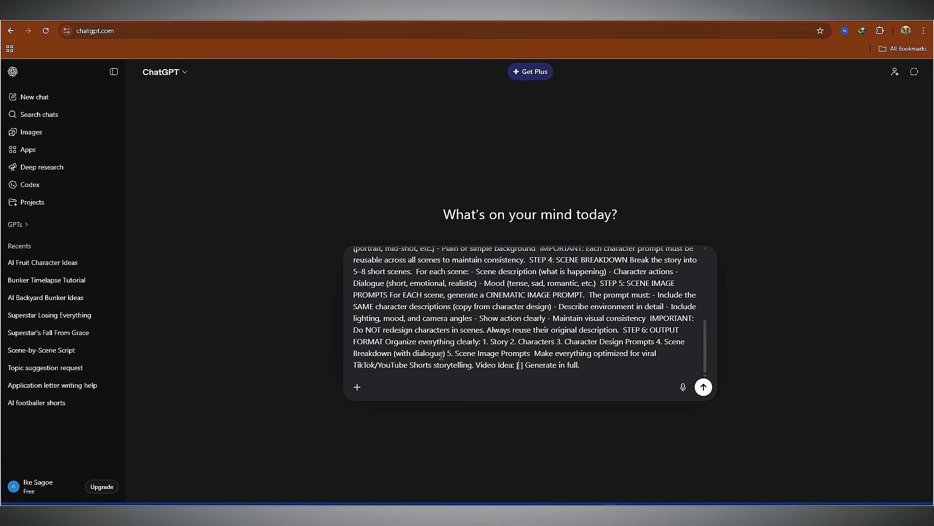
key(ctrl+v)
key(Return)
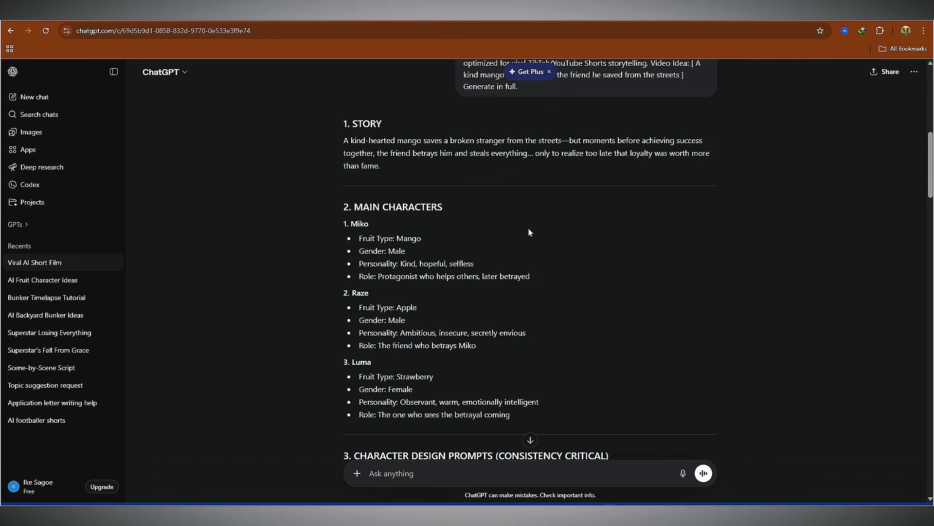
Review the generated story, characters, design prompts, scene breakdown with dialogue, and scene image prompts
scroll(530, 232, down, 1)
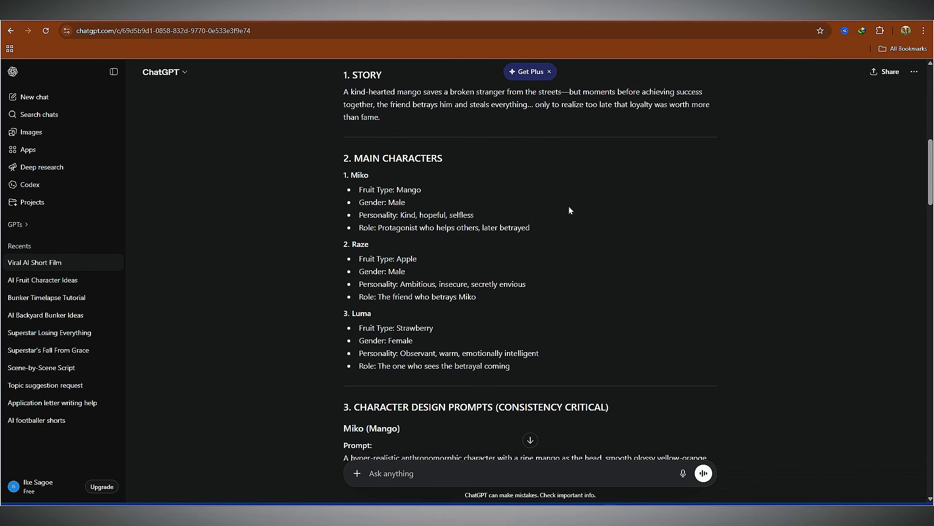
scroll(570, 210, down, 20)
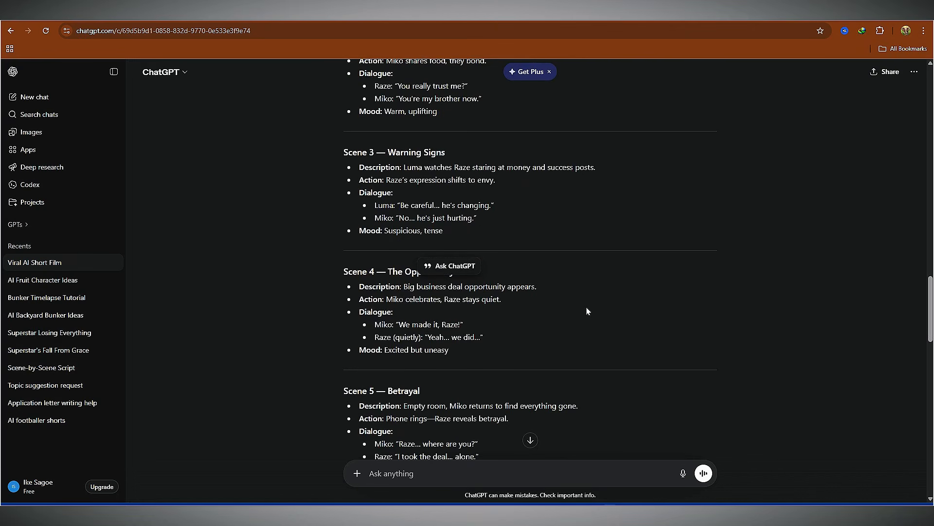
scroll(587, 311, down, 14)
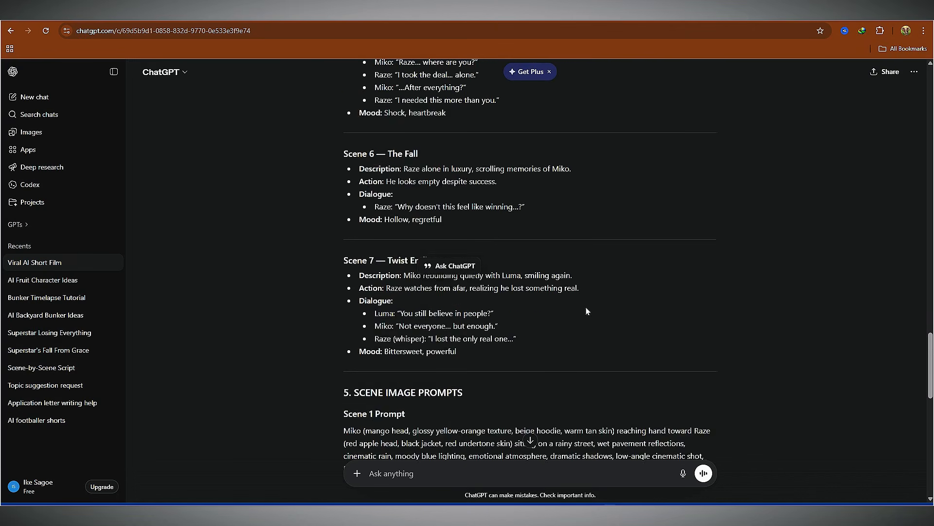
scroll(585, 307, down, 7)
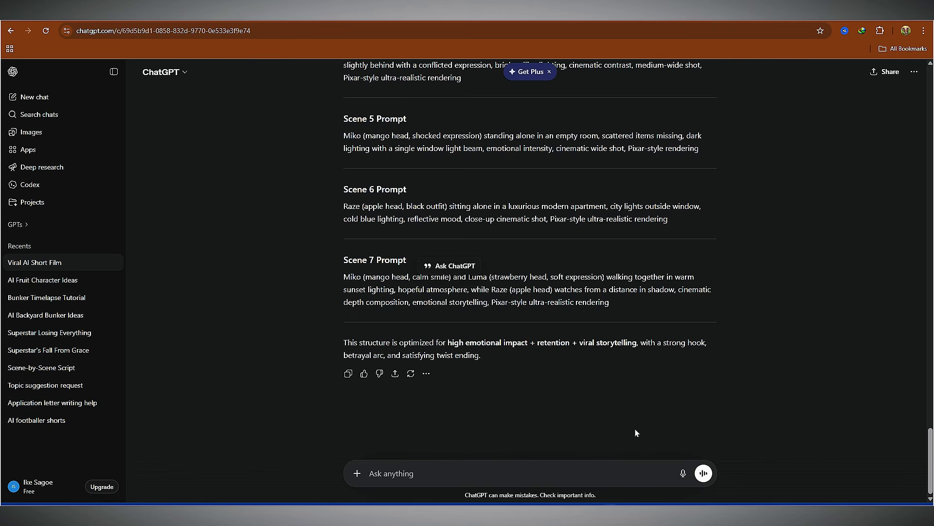
scroll(633, 429, up, 12)
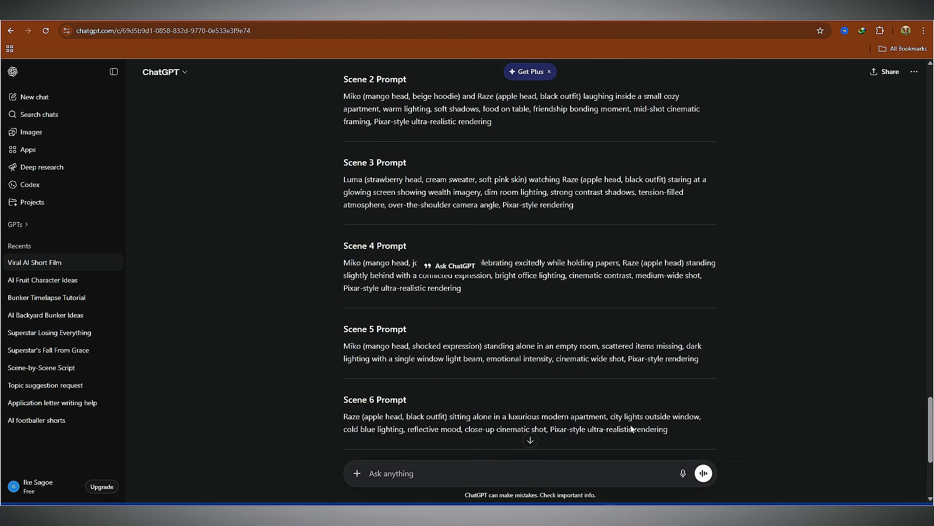
scroll(633, 429, up, 10)
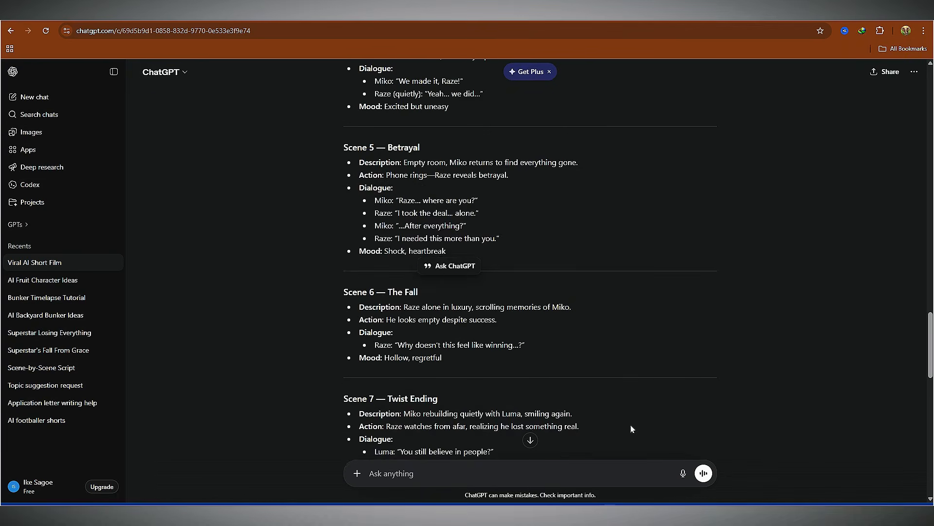
scroll(632, 428, up, 3)
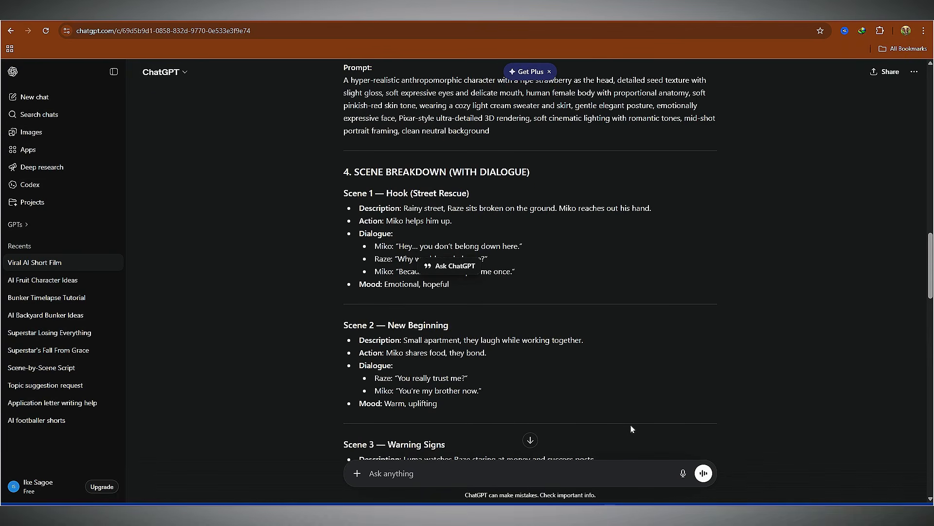
scroll(633, 429, up, 6)
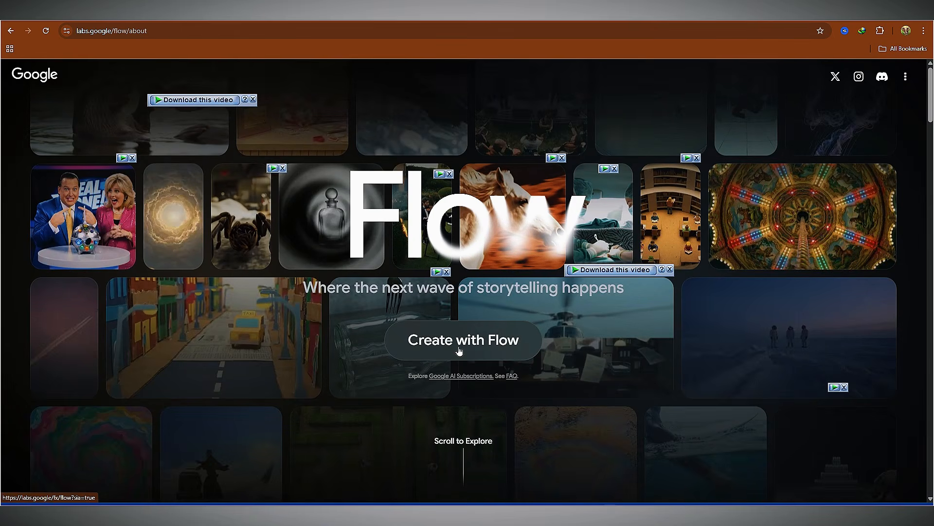
Switch to Google Flow and create a new project
click(459, 350)
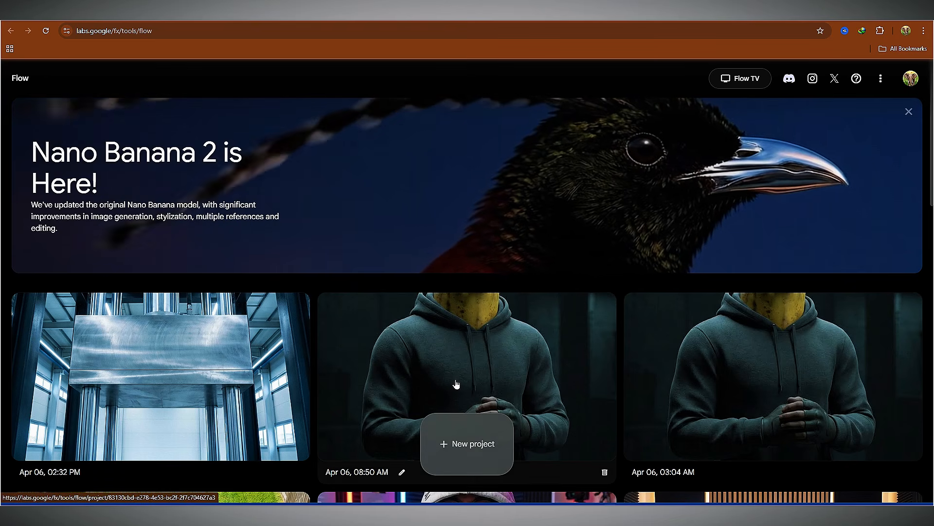
click(478, 464)
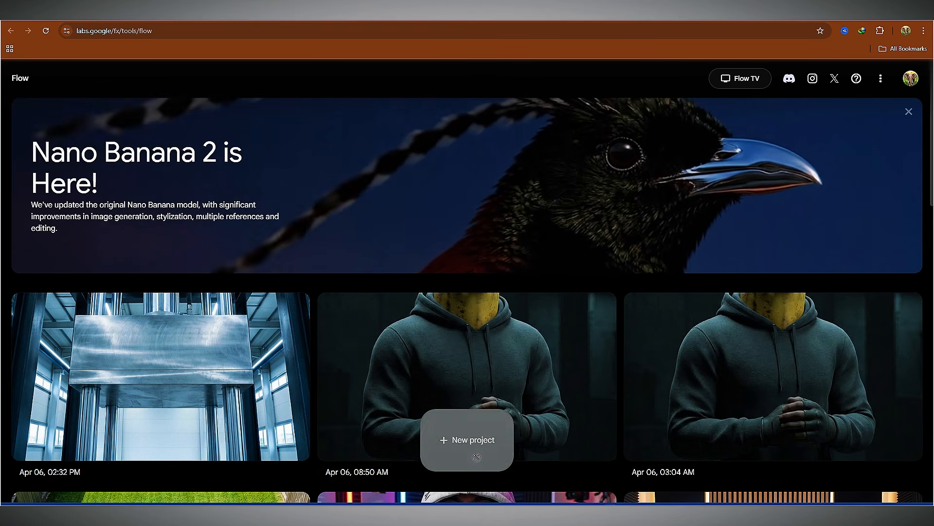
click(429, 338)
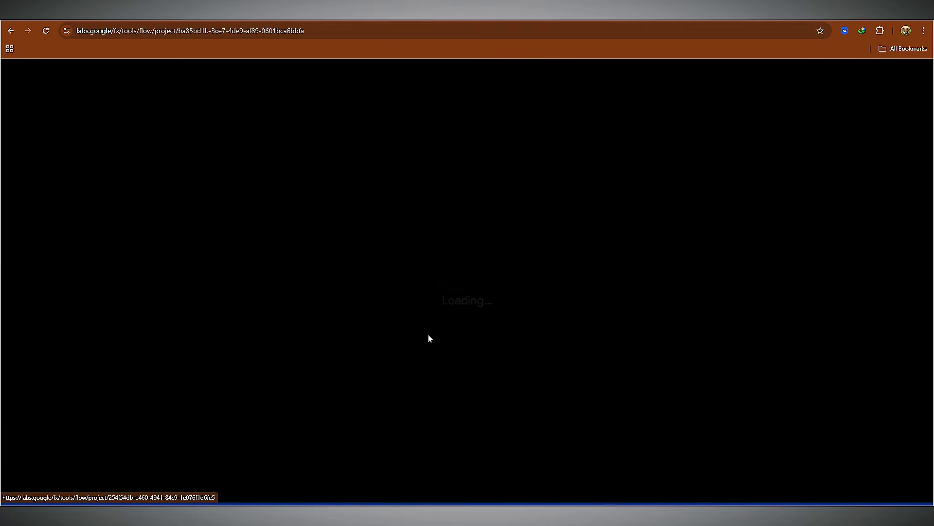
Configure image generation with two outputs per prompt and the Nano Banana Pro model
click(560, 476)
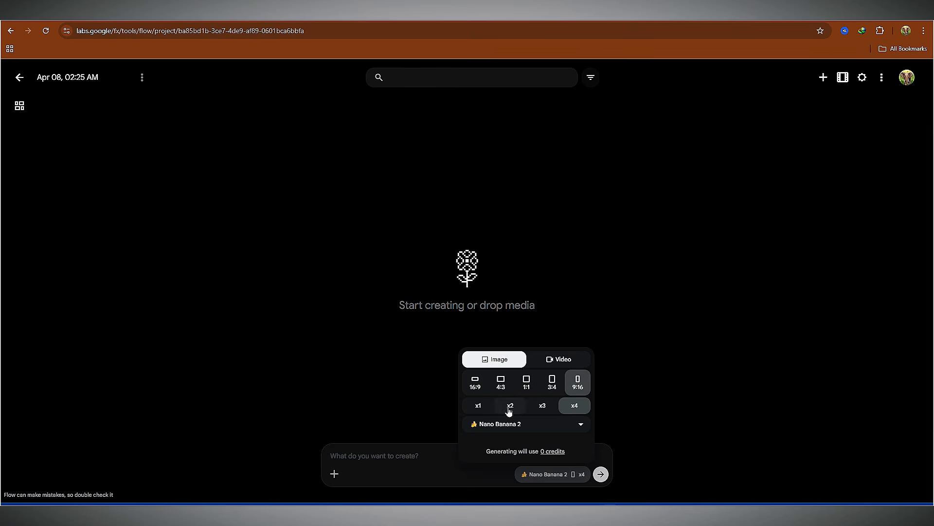
click(571, 424)
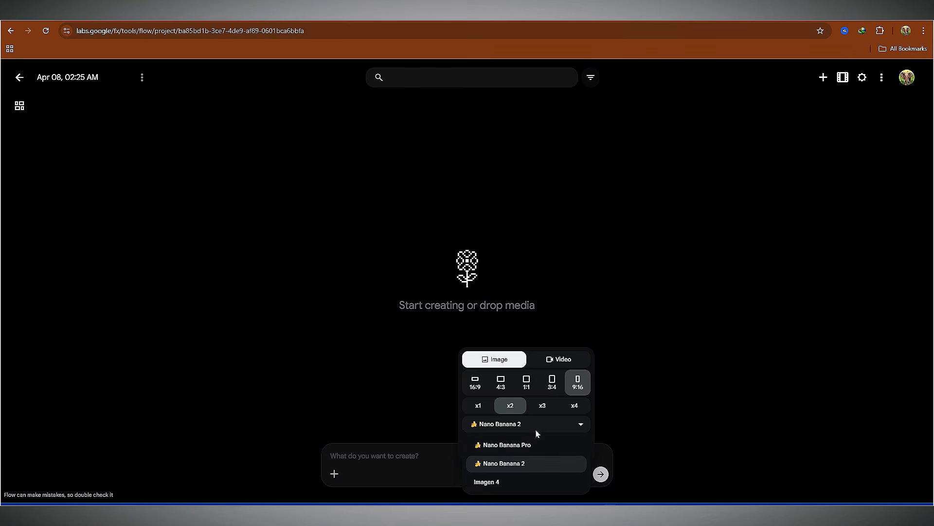
click(529, 444)
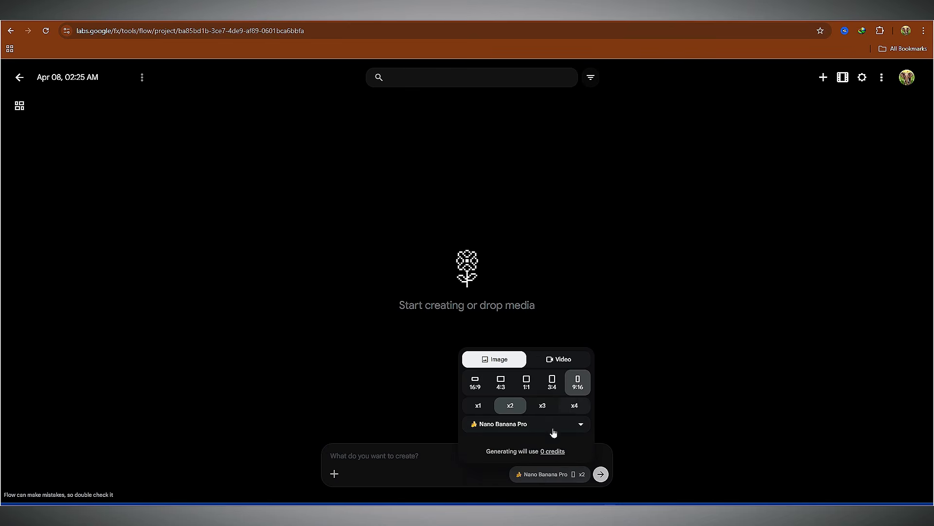
Copy Miko's character details and mango design prompt from ChatGPT into the Flow prompt and generate the images
drag(351, 175, 542, 225)
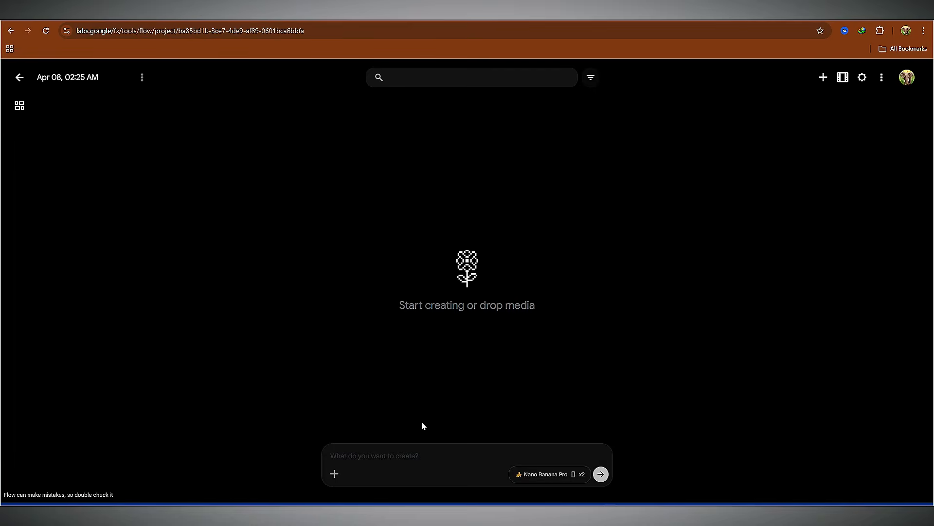
text(Miko  Fruit Type: Mango Gender: Male Personality: Kind, hopeful, selfless Role: Protagonist who helps others, later betrayed)
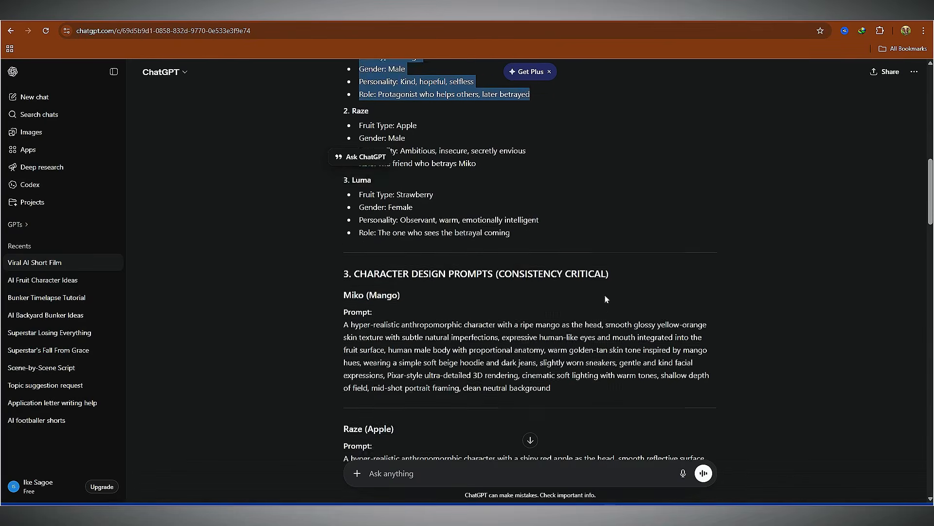
scroll(604, 294, down, 2)
scroll(350, 236, up, 1)
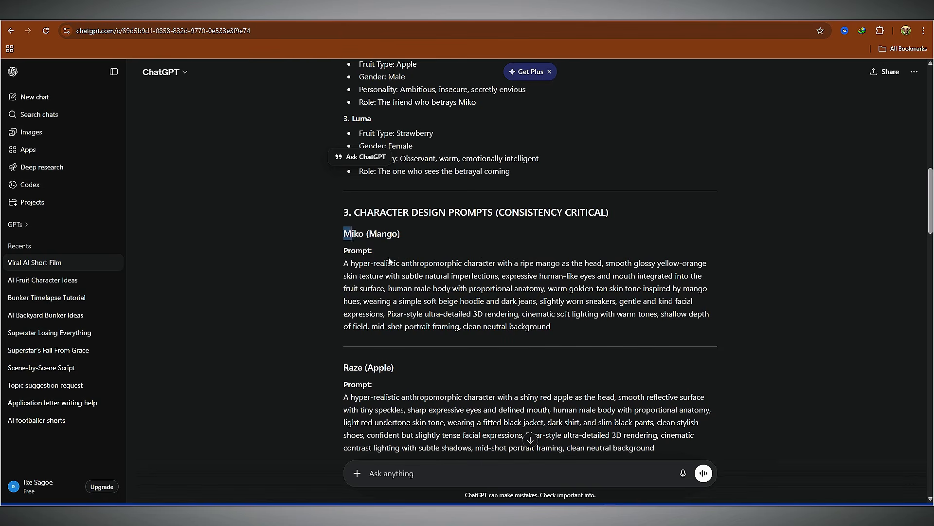
drag(390, 262, 605, 328)
key(ctrl+c)
scroll(423, 344, up, 2)
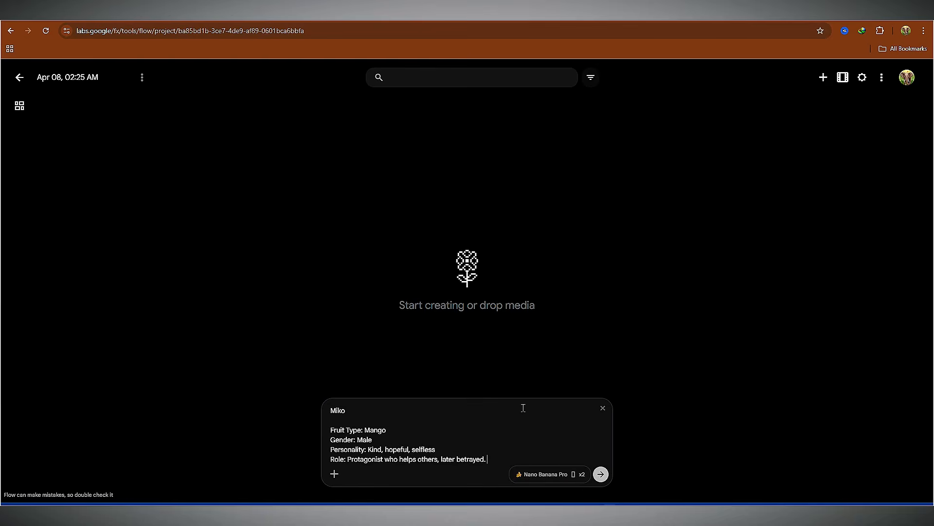
key(ctrl+v)
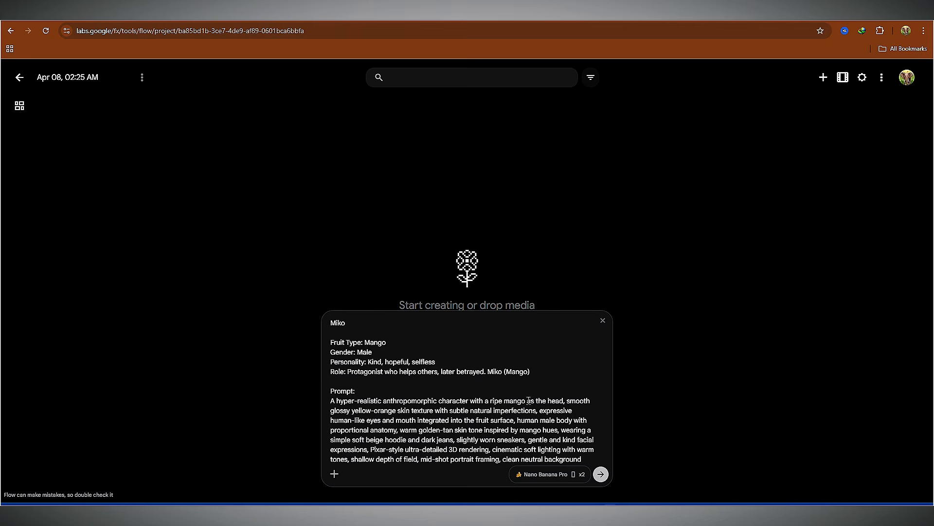
click(601, 475)
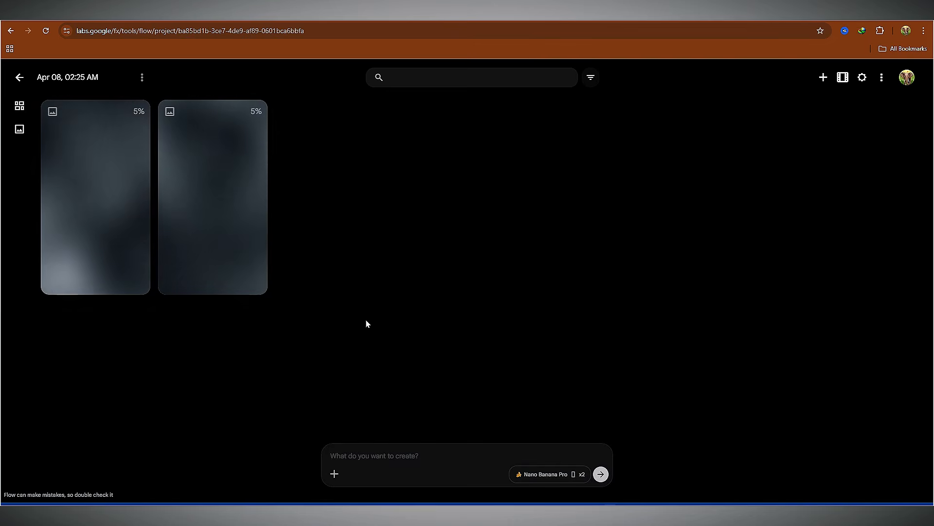
Download the mango character image with the plain background at 1K original size and delete the other variant
mouse_move(176, 129)
click(254, 113)
mouse_move(267, 194)
click(325, 208)
click(136, 113)
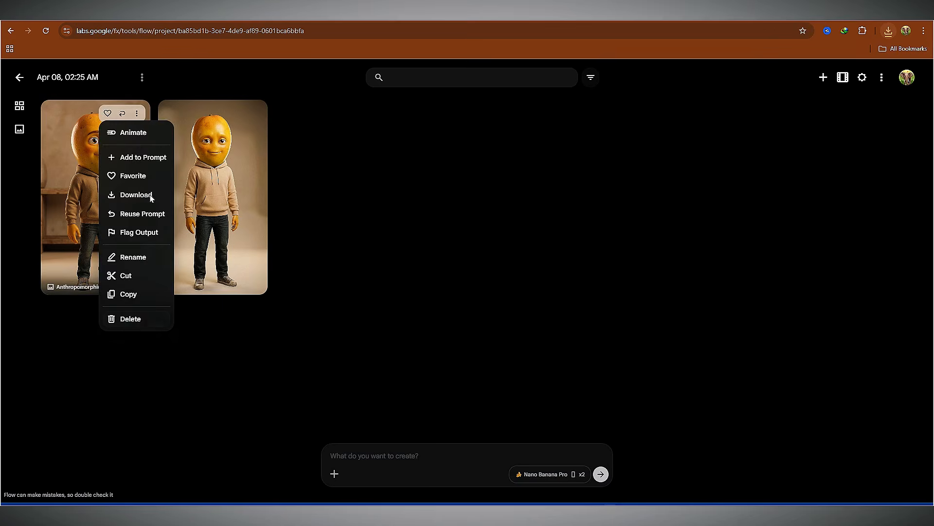
click(135, 319)
Copy Raze's character details from the main characters section in ChatGPT into the Flow prompt
key(alt+Tab)
scroll(487, 244, up, 3)
drag(351, 244, 485, 299)
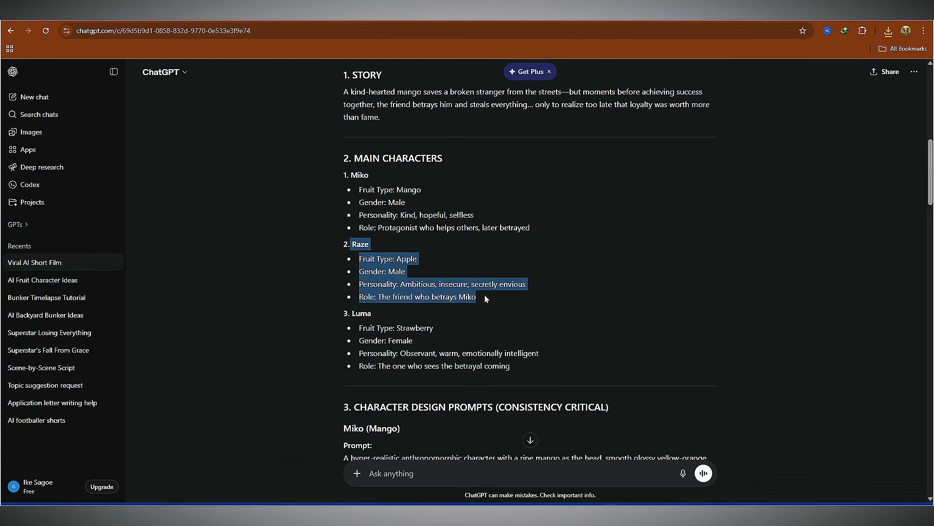
key(ctrl+c)
key(alt+Tab)
key(ctrl+v)
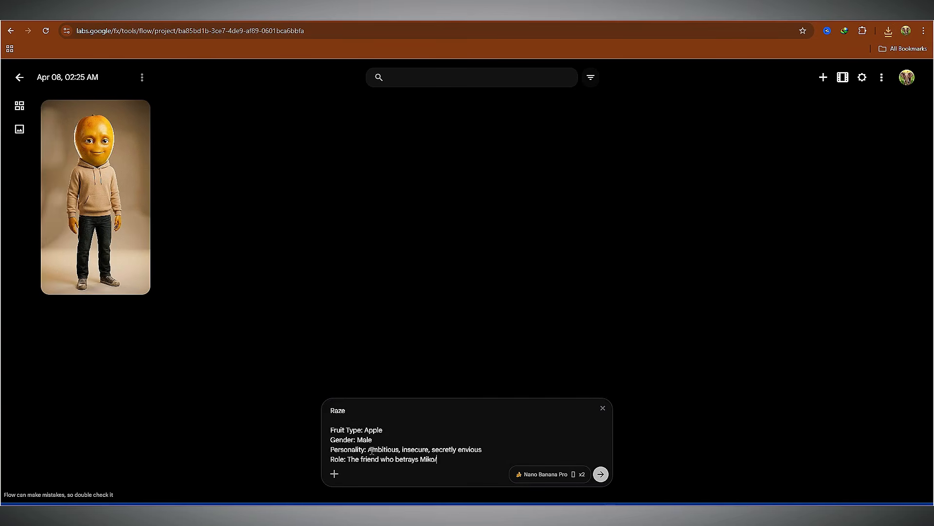
Append the Raze (Apple) design prompt from ChatGPT to the Flow prompt and generate the images
key(alt+Tab)
scroll(486, 243, down, 5)
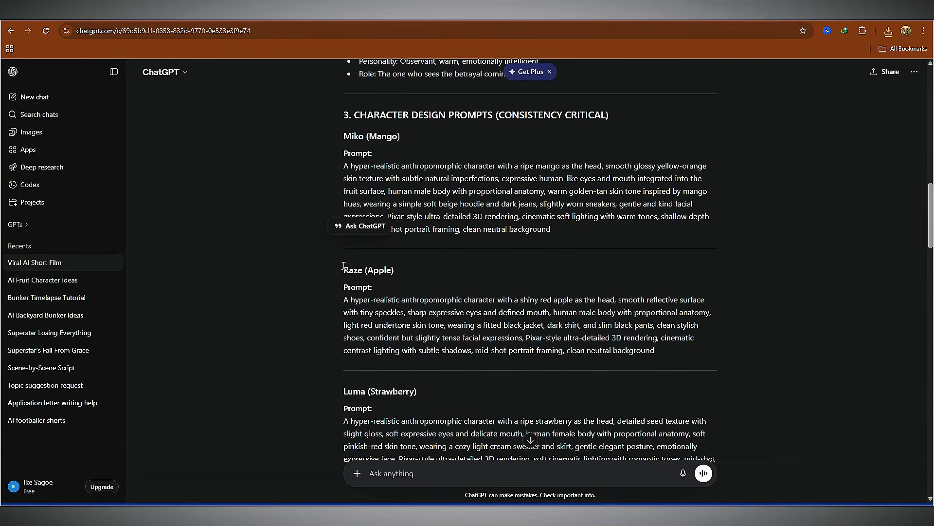
drag(342, 323, 680, 410)
key(ctrl+c)
key(alt+Tab)
key(ctrl+v)
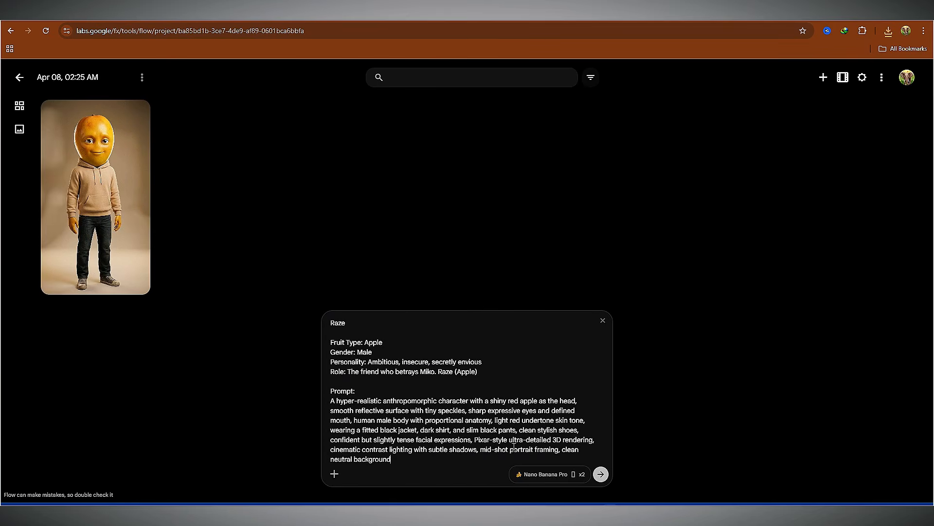
key(Return)
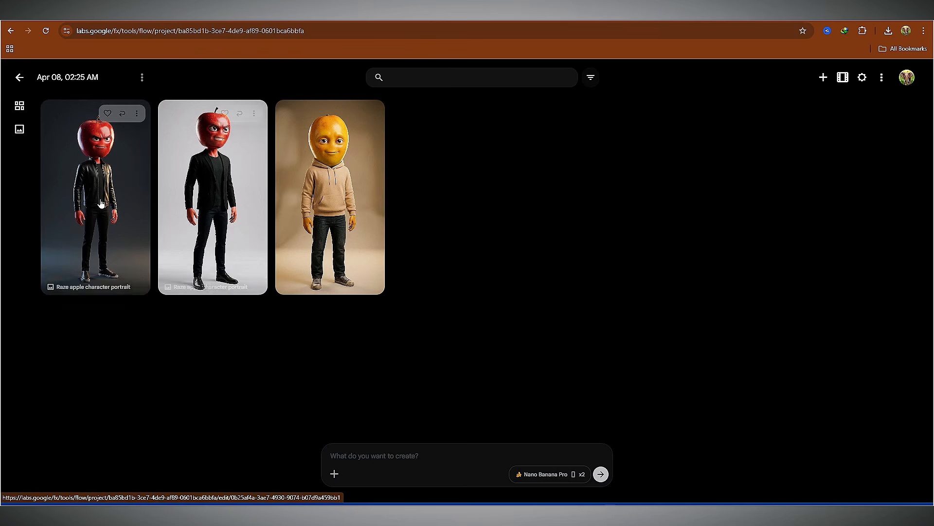
Delete the light-background Raze apple image and download the dark-background one at 1K original size
click(254, 113)
click(247, 319)
click(137, 114)
mouse_move(139, 198)
click(191, 204)
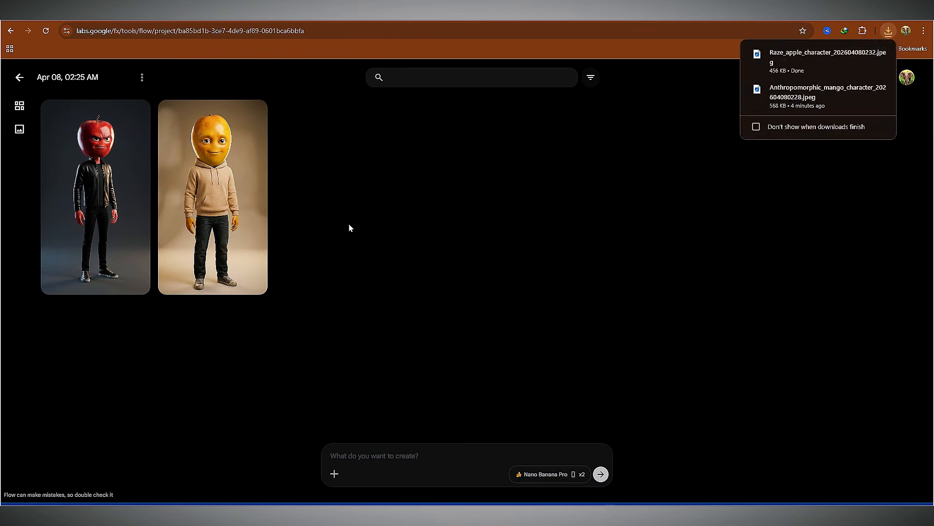
Delete the extra strawberry character variant and download the strawberry woman in the cream sweater at 1K original size
click(138, 113)
click(129, 317)
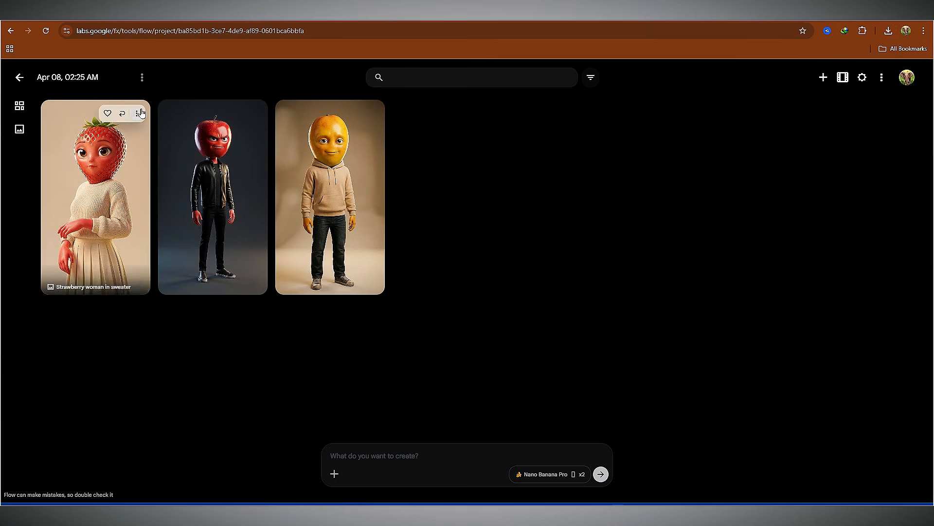
click(140, 113)
mouse_move(140, 195)
click(190, 204)
Copy the Scene 1 Prompt from the scene image prompts in ChatGPT into the Flow prompt
key(alt+Tab)
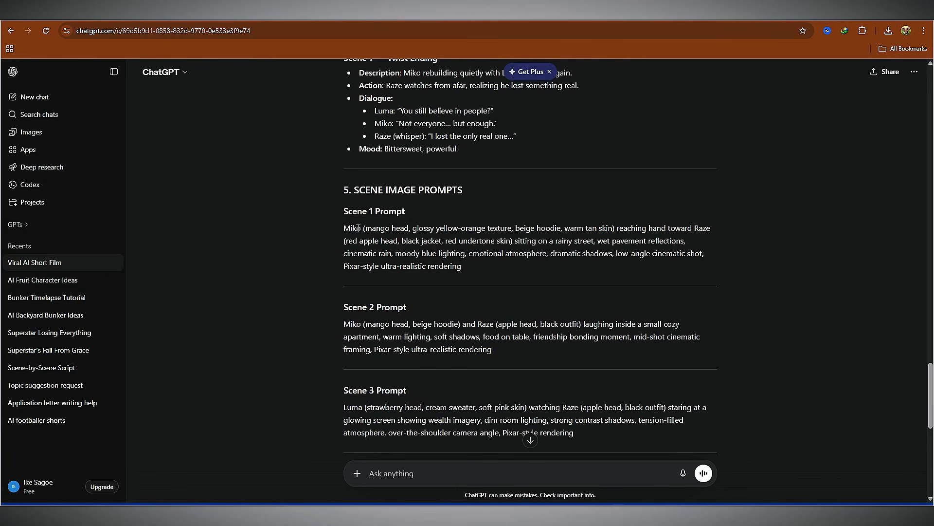
drag(342, 212, 485, 285)
right_click(452, 268)
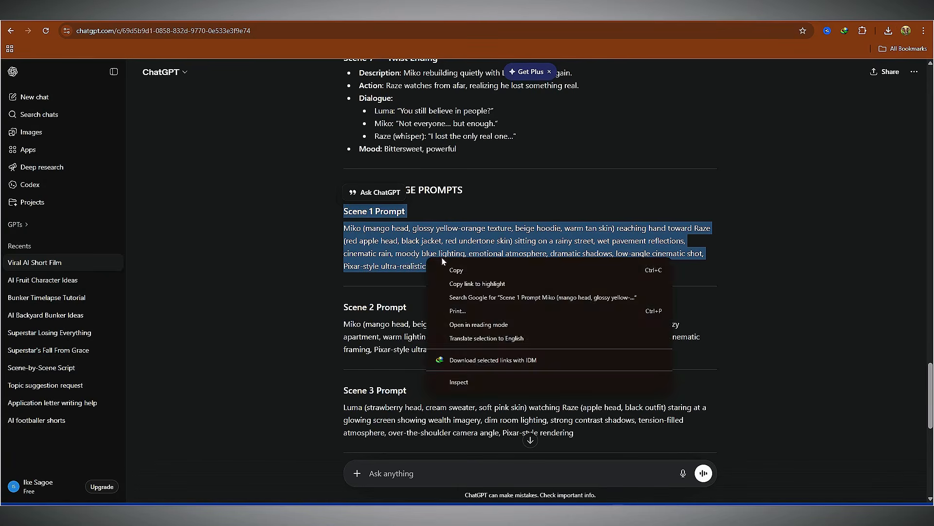
key(Escape)
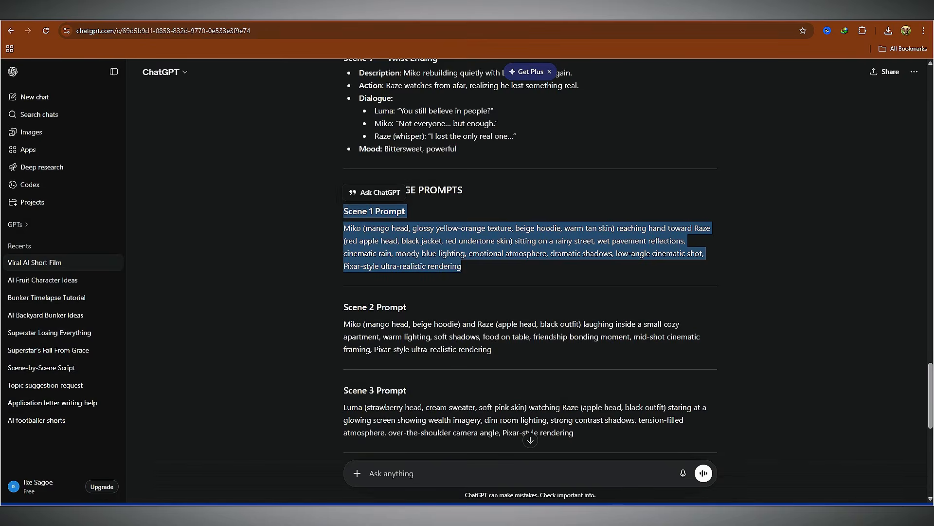
key(alt+Tab)
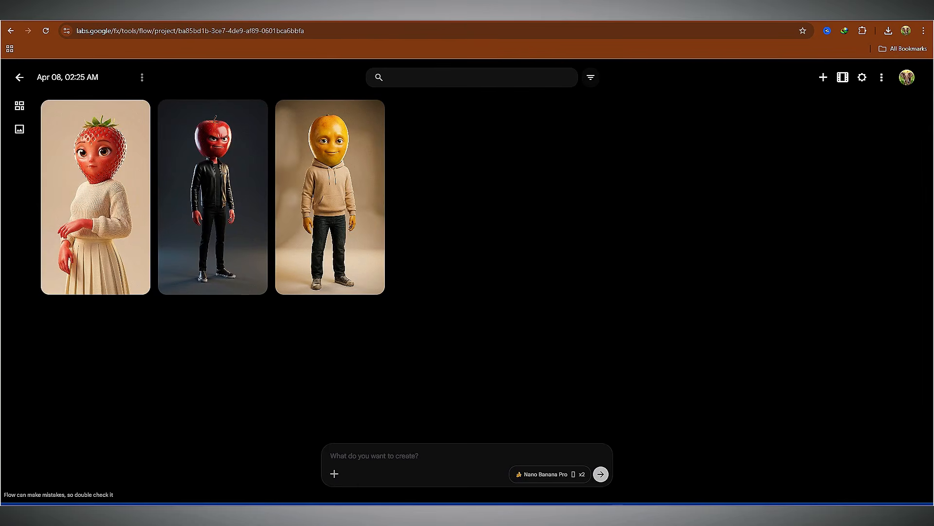
right_click(408, 458)
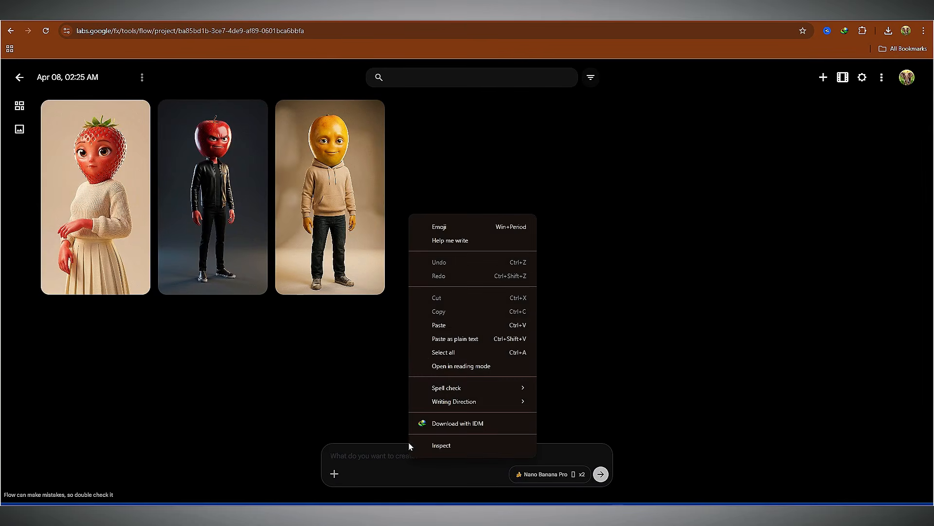
click(438, 328)
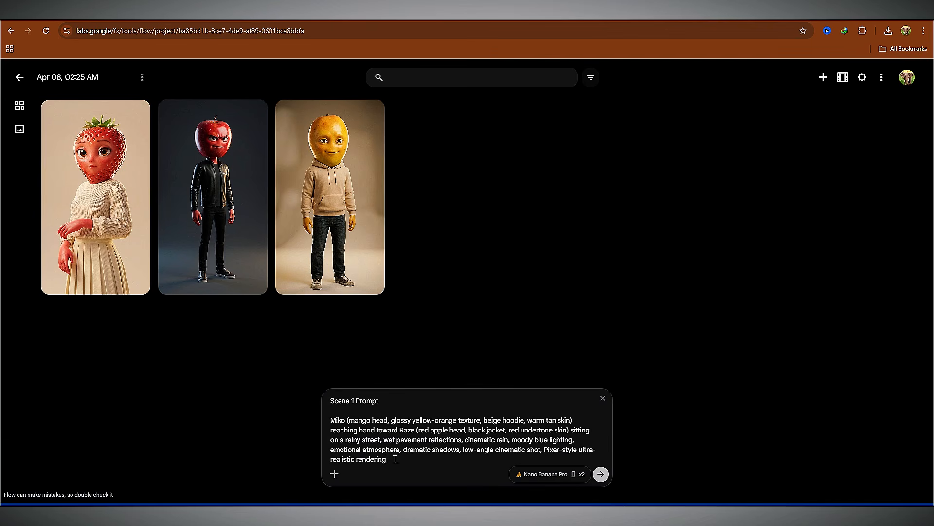
Attach the mango and Raze apple character images as references to the Scene 1 prompt and generate the images
click(335, 479)
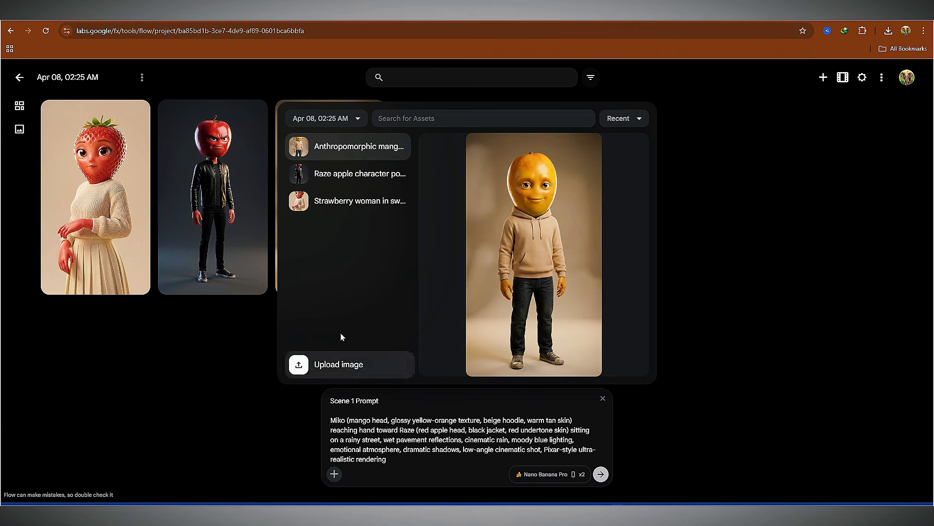
click(340, 147)
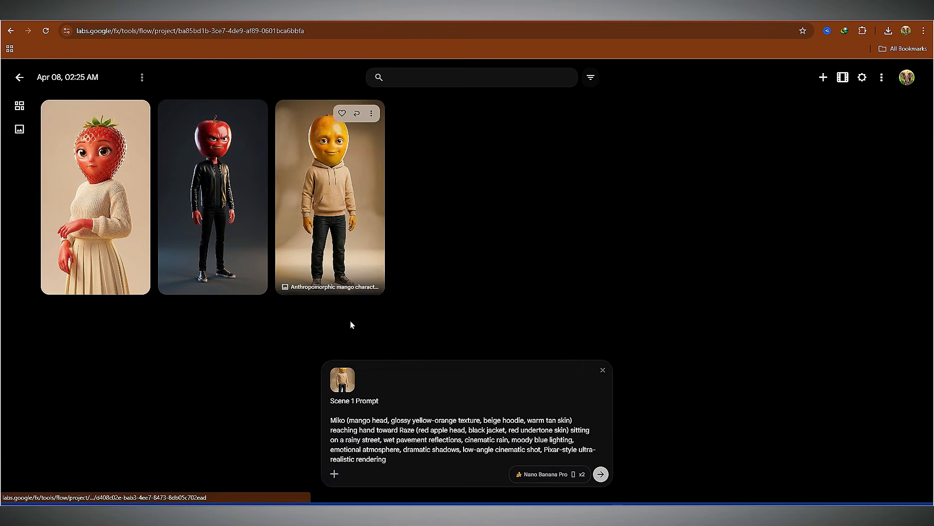
click(334, 475)
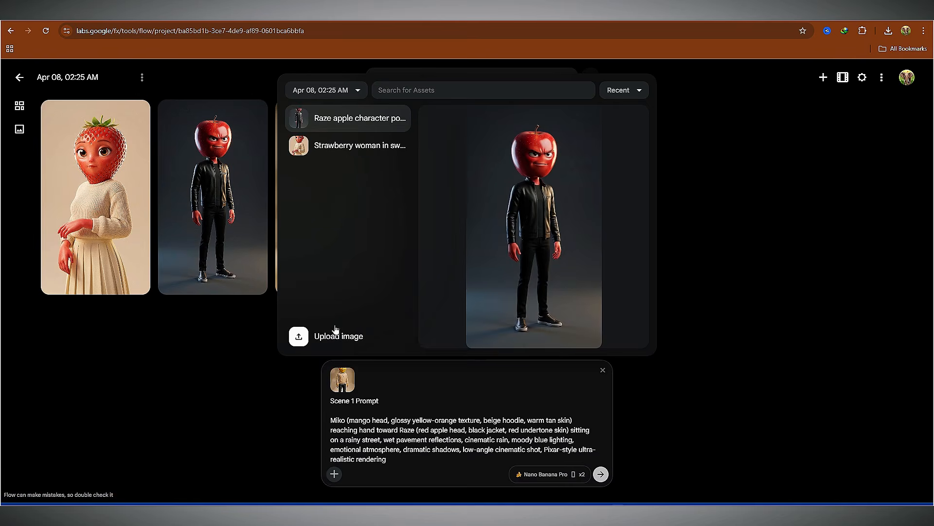
click(349, 125)
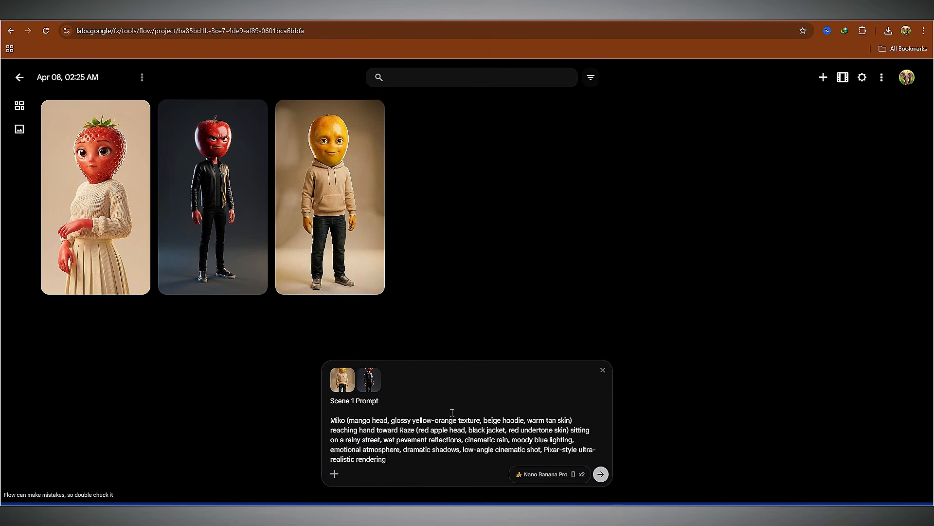
click(600, 480)
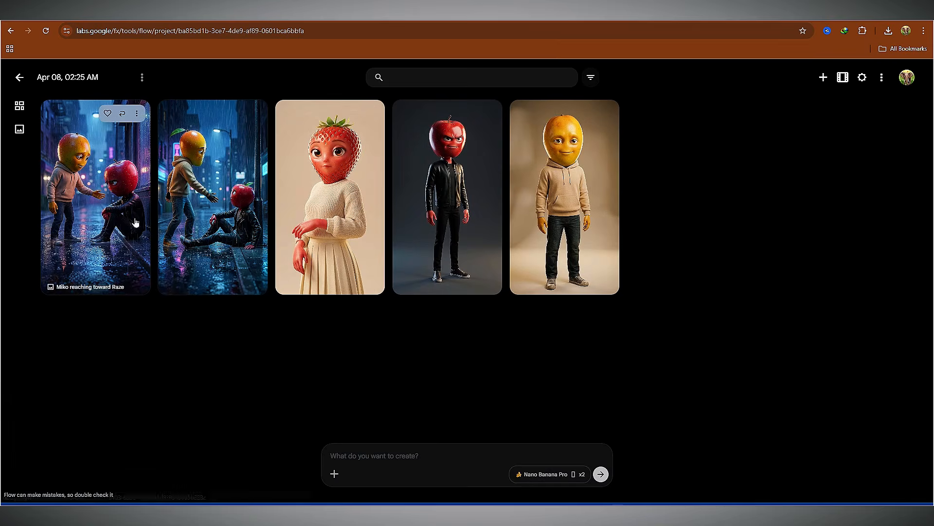
Delete the second rainy-street image and download the remaining one at 1K original size
click(254, 115)
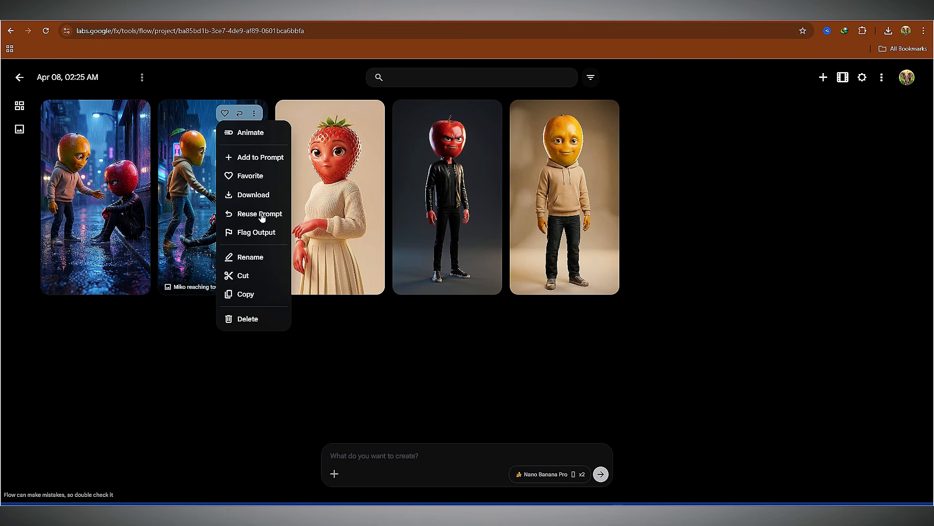
click(255, 319)
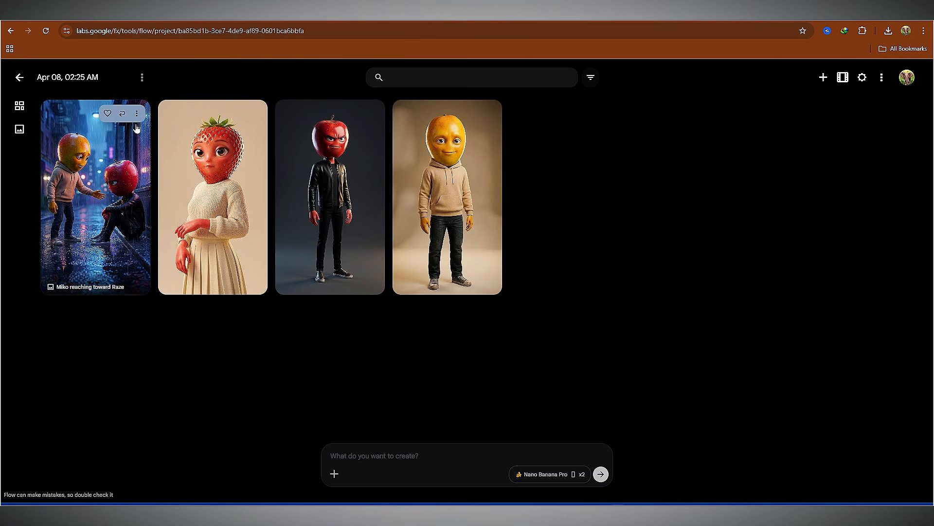
click(137, 117)
mouse_move(150, 197)
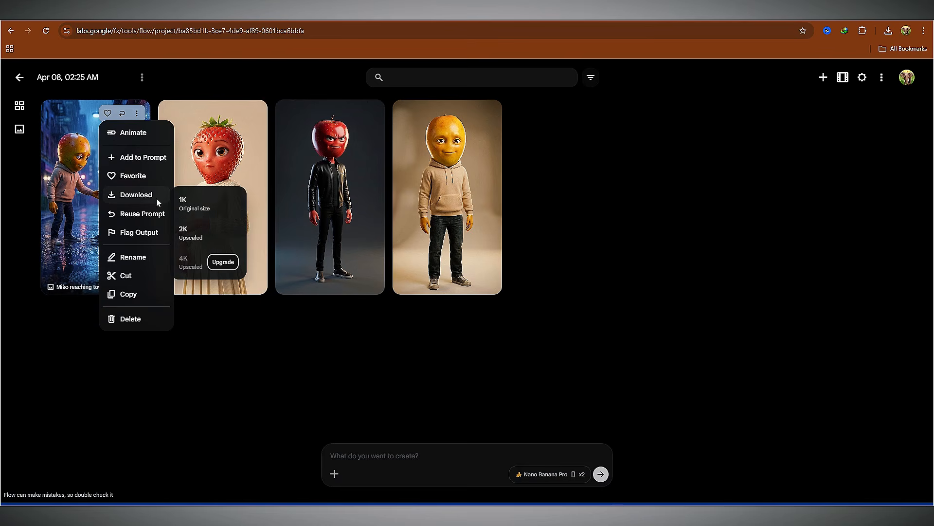
click(202, 204)
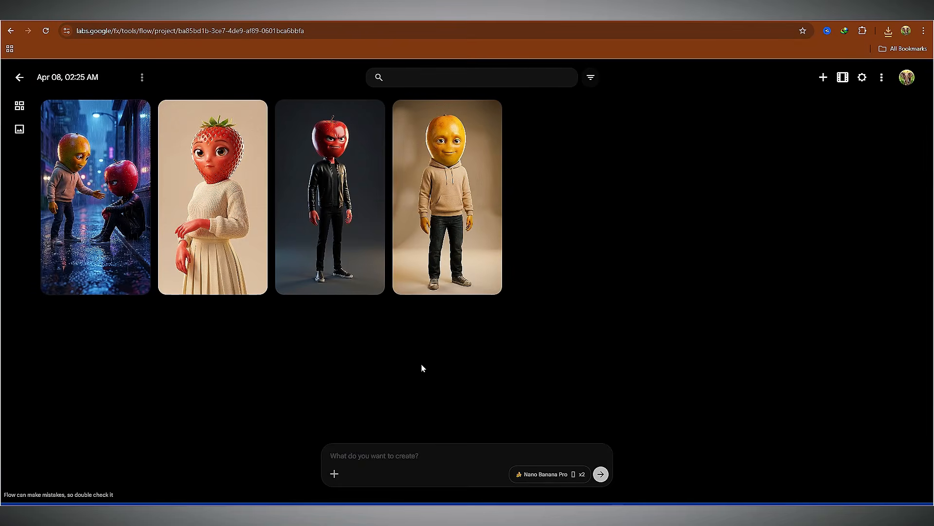
Paste the Scene 2 Prompt, attach the mango and Raze apple images as references, and generate the images
right_click(419, 456)
click(448, 326)
click(334, 474)
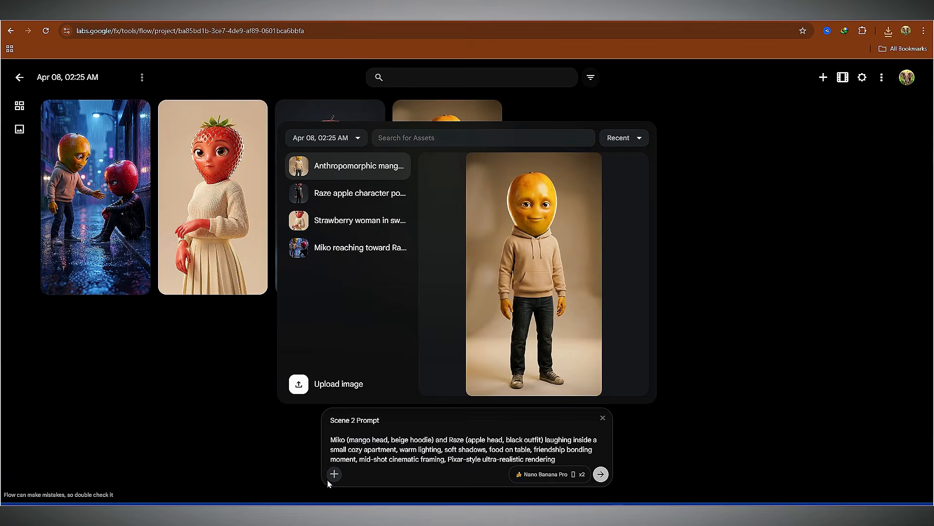
click(348, 162)
click(334, 474)
click(350, 141)
click(600, 474)
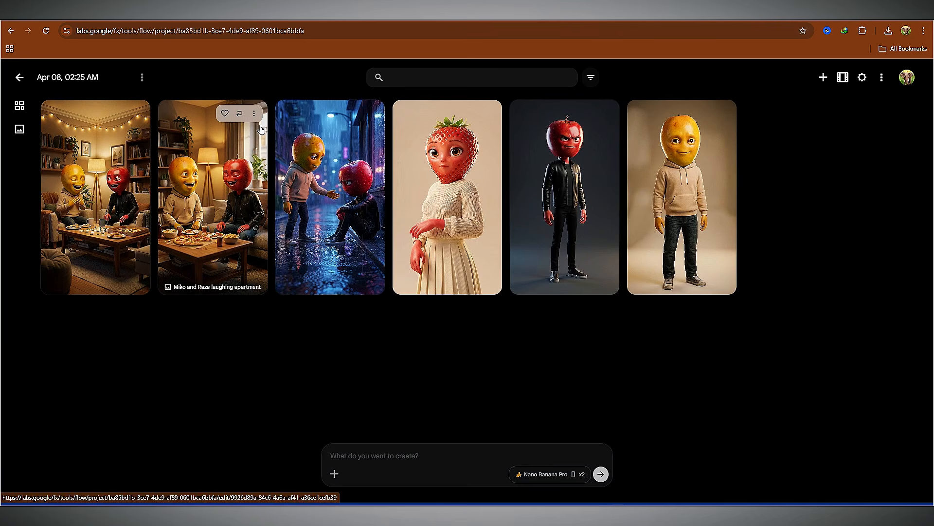
Delete the second laughing-in-apartment image and open the options of the remaining one
click(255, 114)
click(240, 319)
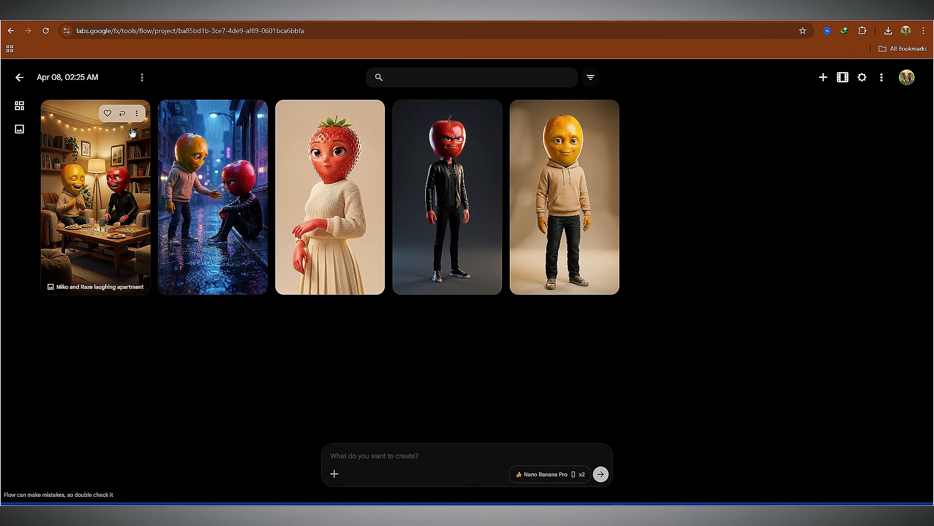
click(137, 114)
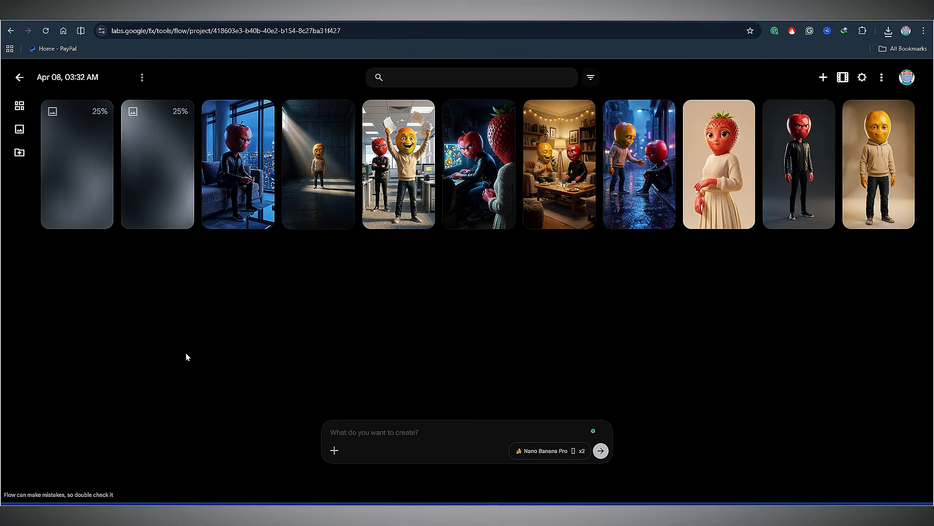
Delete the second sunlit-park image of the three characters and download the remaining one at 1K original size
click(182, 114)
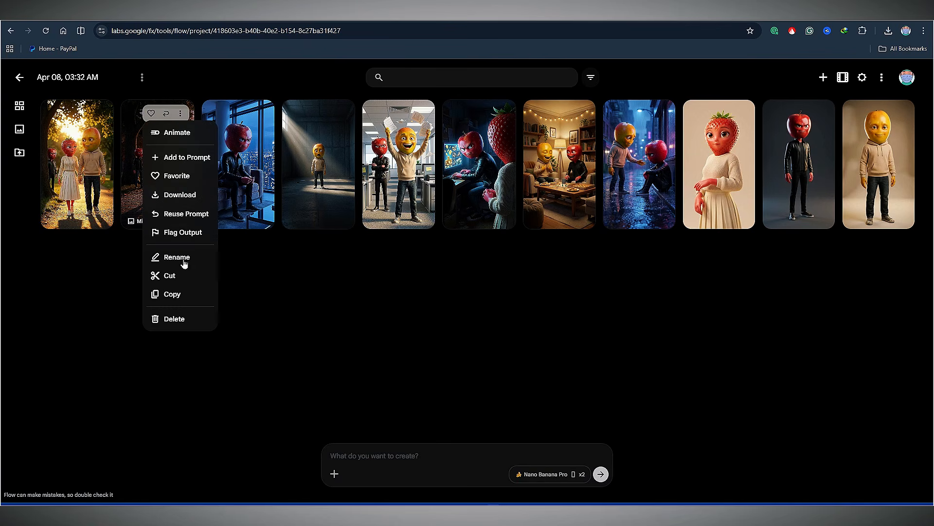
click(175, 319)
click(109, 114)
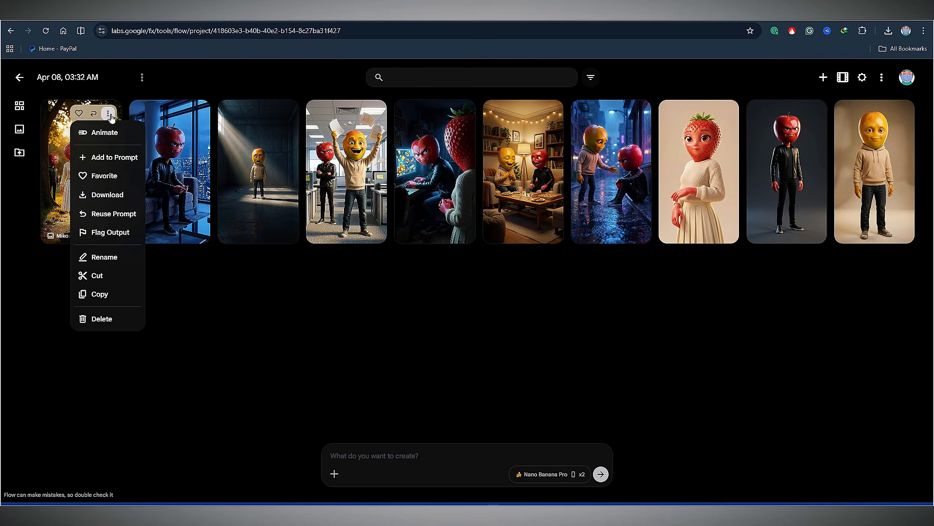
mouse_move(113, 196)
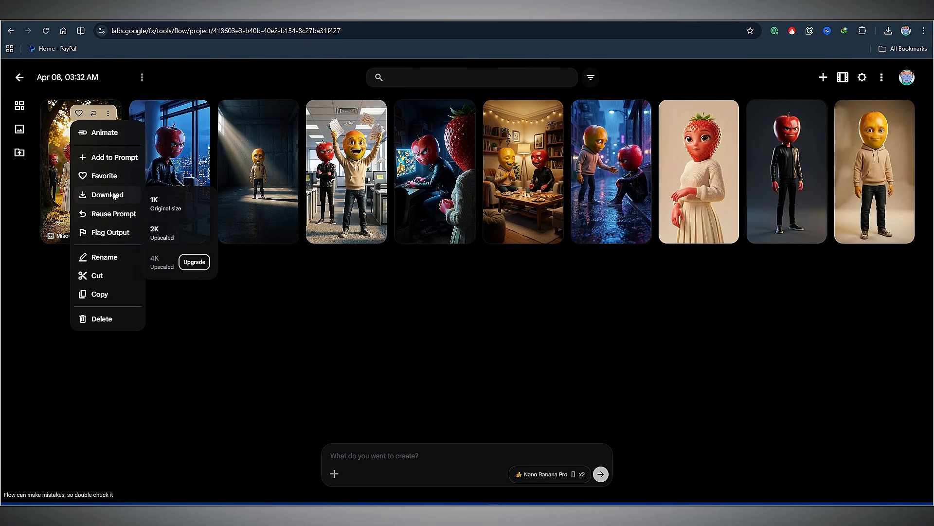
click(178, 203)
click(409, 356)
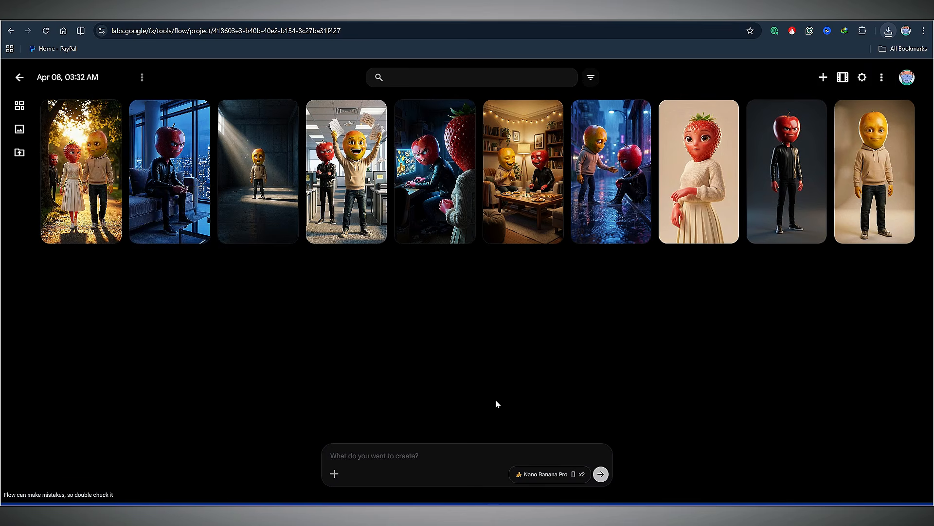
Switch to the Apr 08, 02:25 AM Flow project and set generation to 9:16 video from frames with Veo 3.1 - Fast
key(alt+Tab)
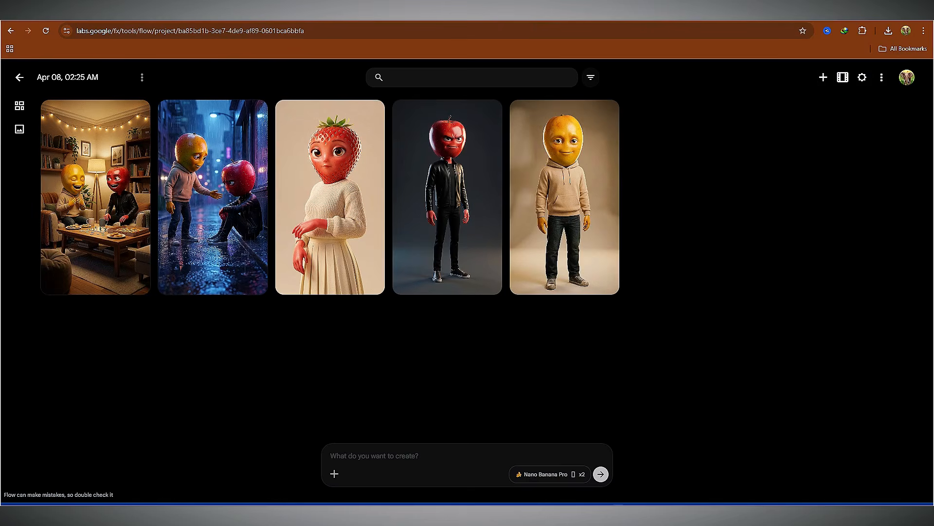
click(553, 482)
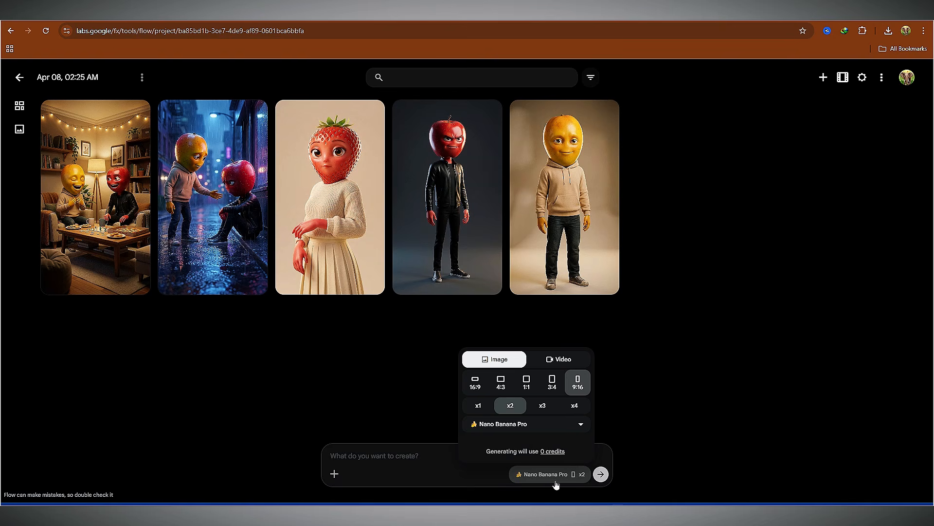
click(559, 363)
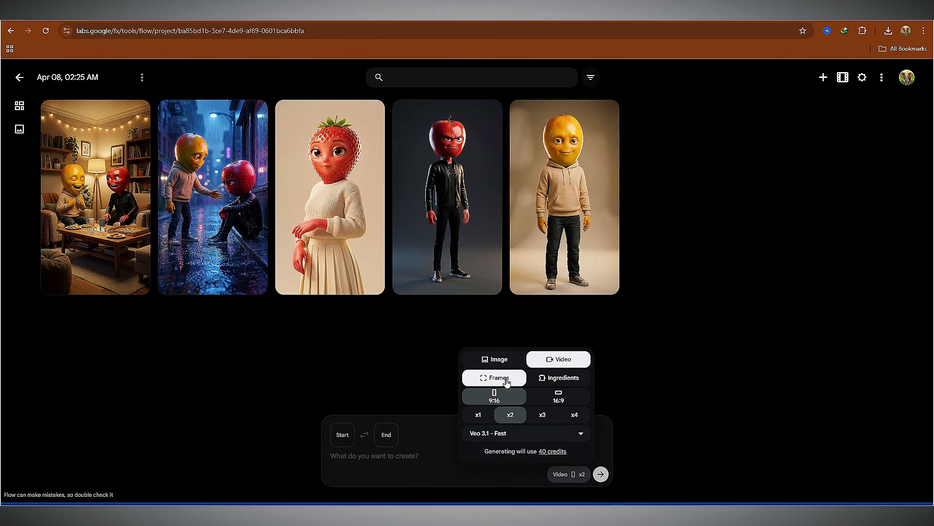
click(391, 371)
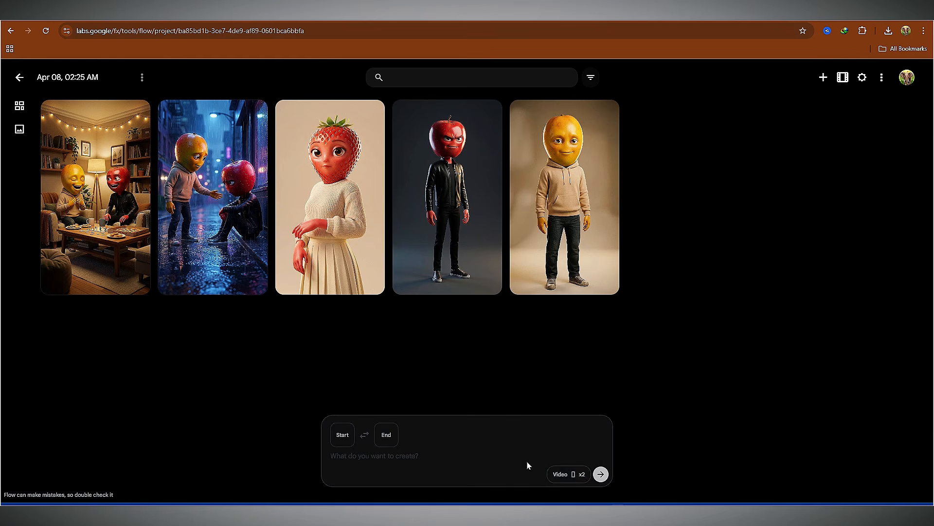
click(568, 474)
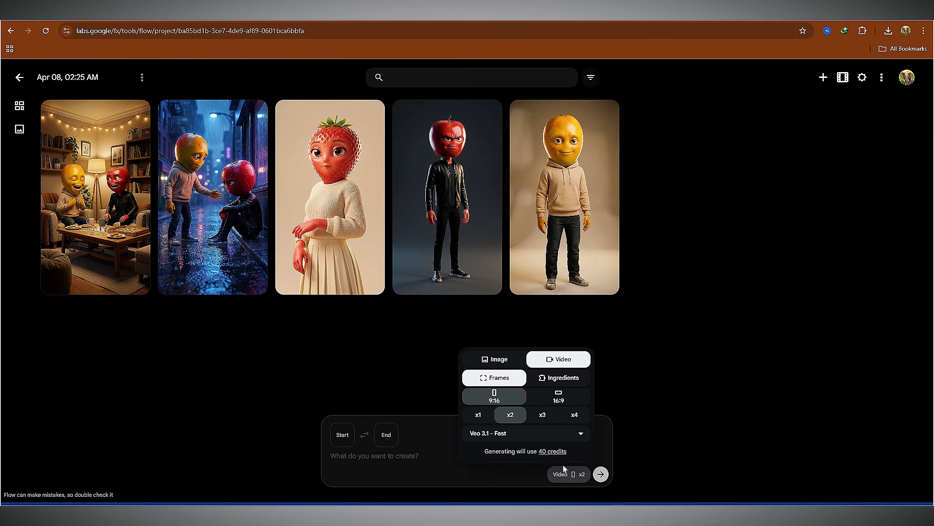
click(435, 470)
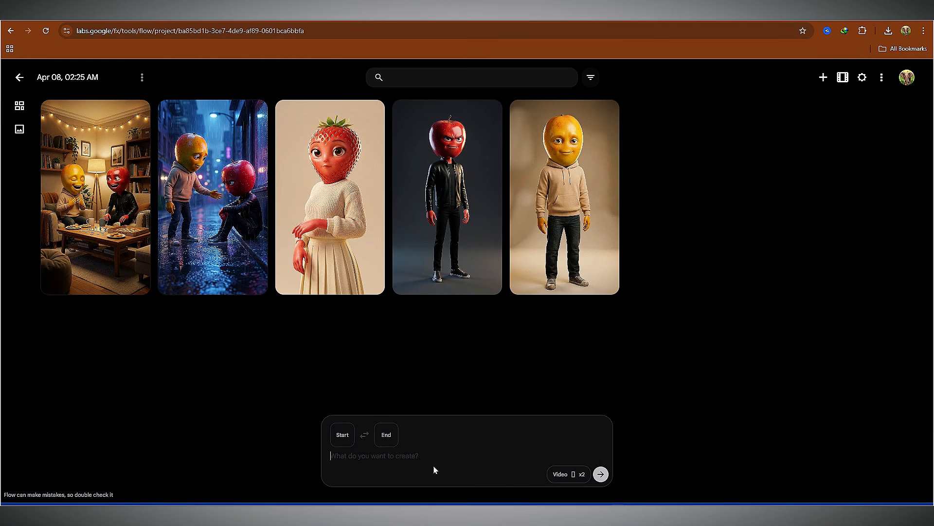
Set the rainy-street image as the start frame and paste the Scene 1 — Hook (Street Rescue) breakdown from ChatGPT as the prompt
click(343, 435)
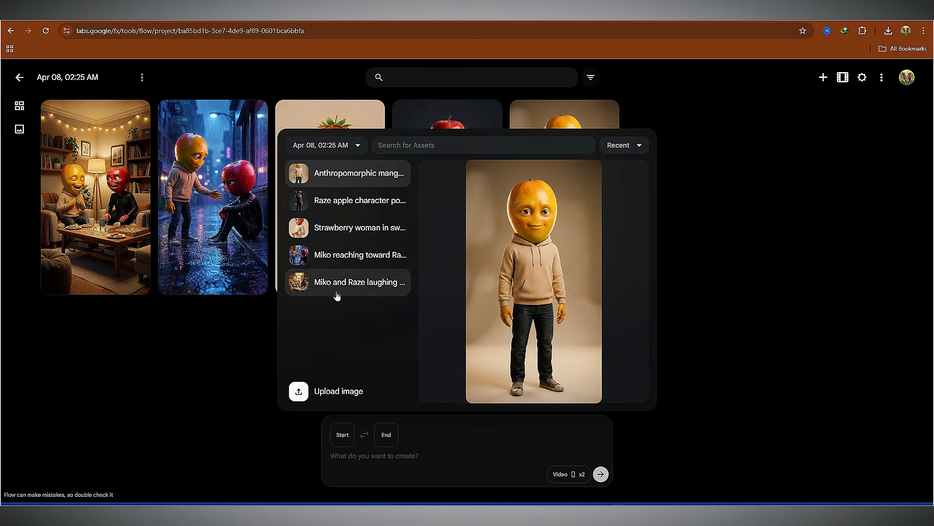
click(348, 264)
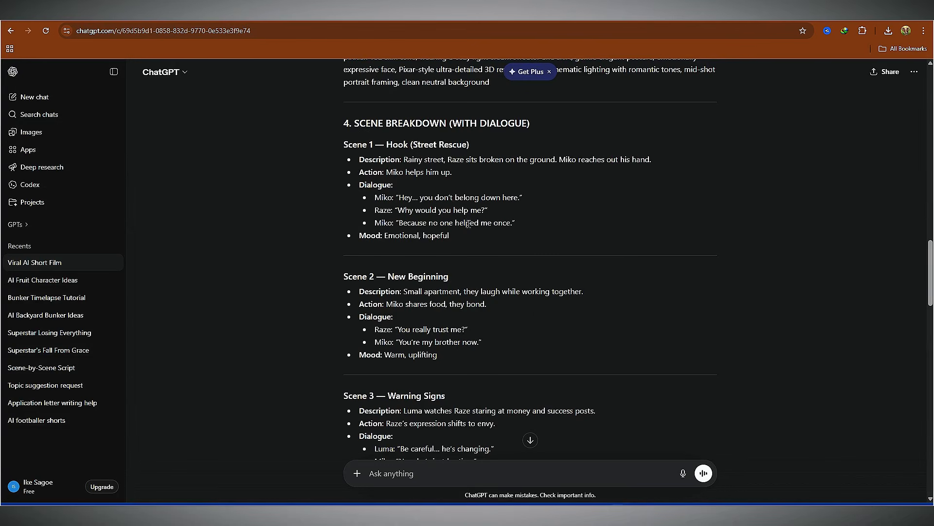
click(600, 125)
drag(339, 146, 468, 243)
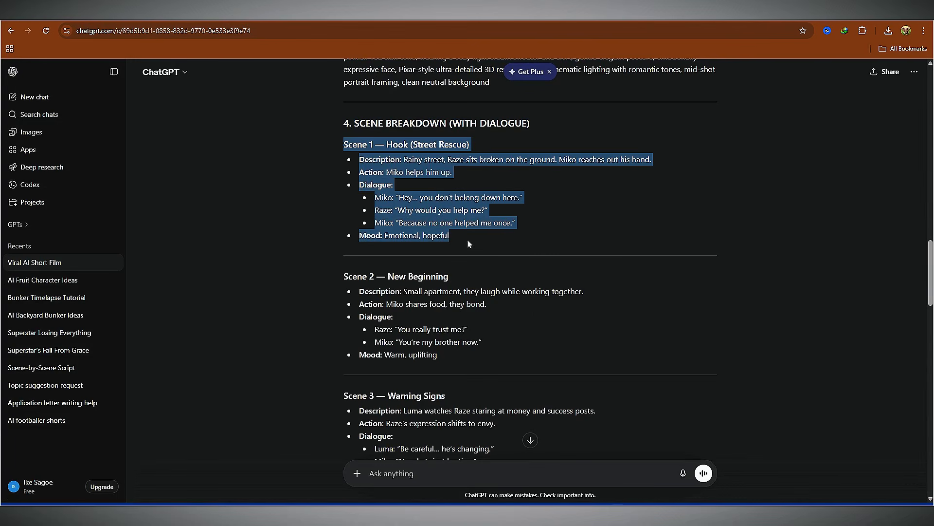
right_click(413, 220)
click(440, 232)
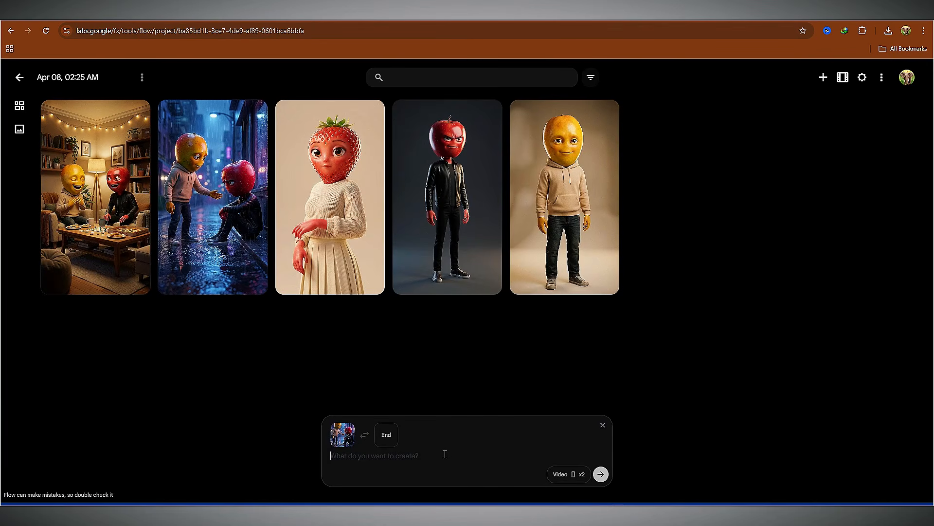
key(ctrl+v)
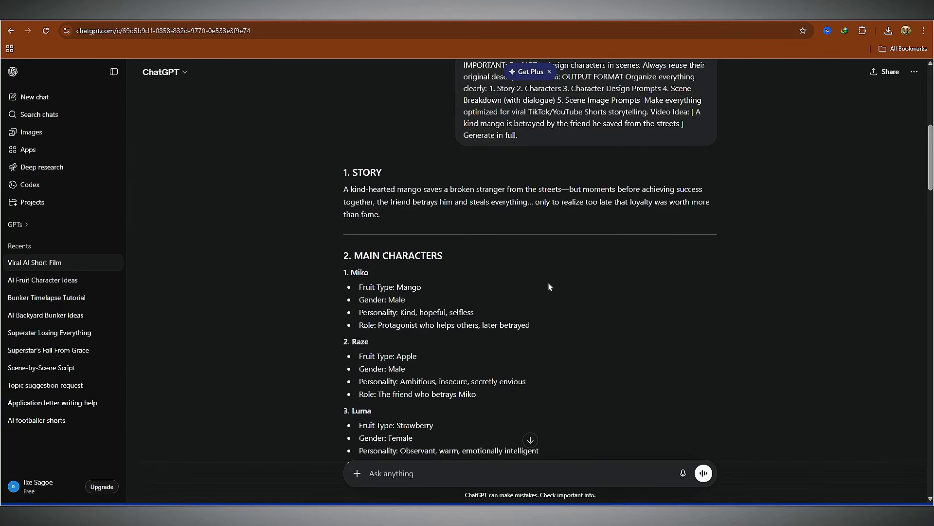
Copy Miko's main-character description from ChatGPT and append it to the Scene 1 video prompt
scroll(467, 249, down, 1)
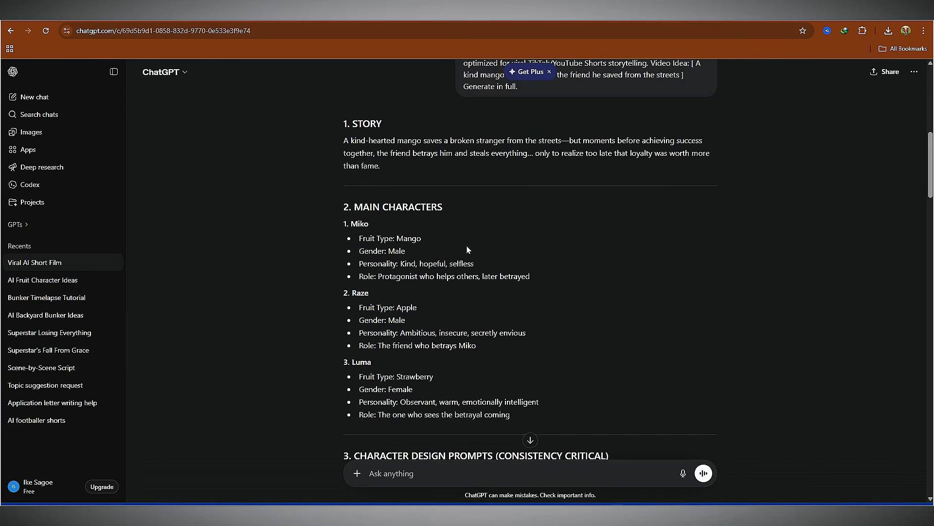
drag(349, 220, 532, 284)
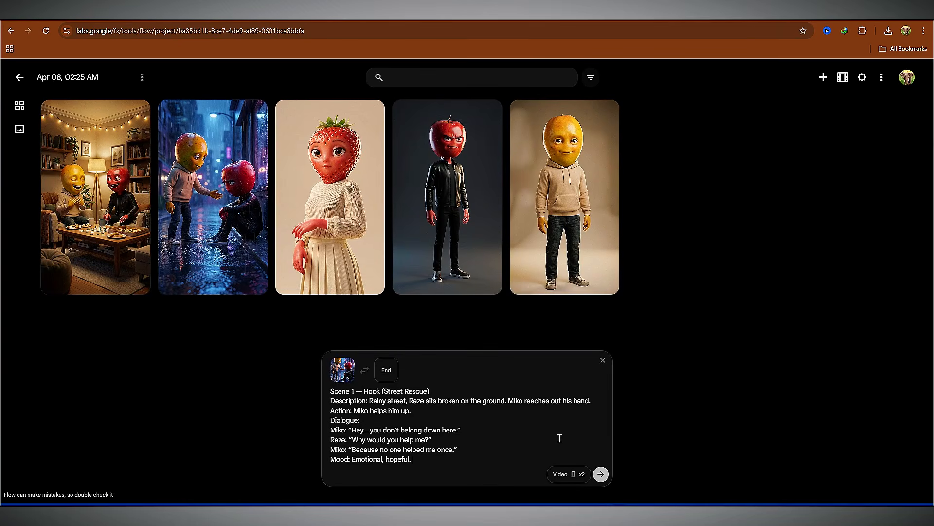
key(ctrl+v)
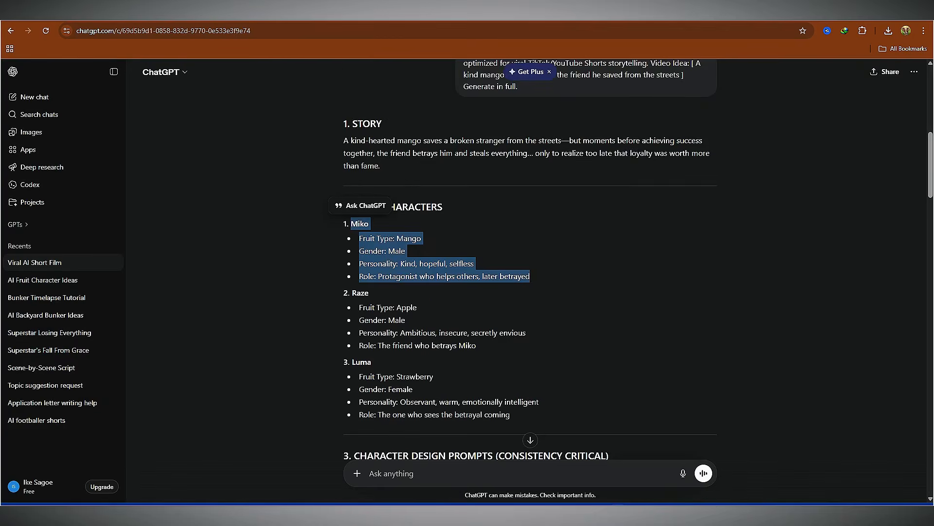
Append Raze's main-character description from ChatGPT to the Scene 1 prompt and generate a single video
scroll(547, 305, down, 2)
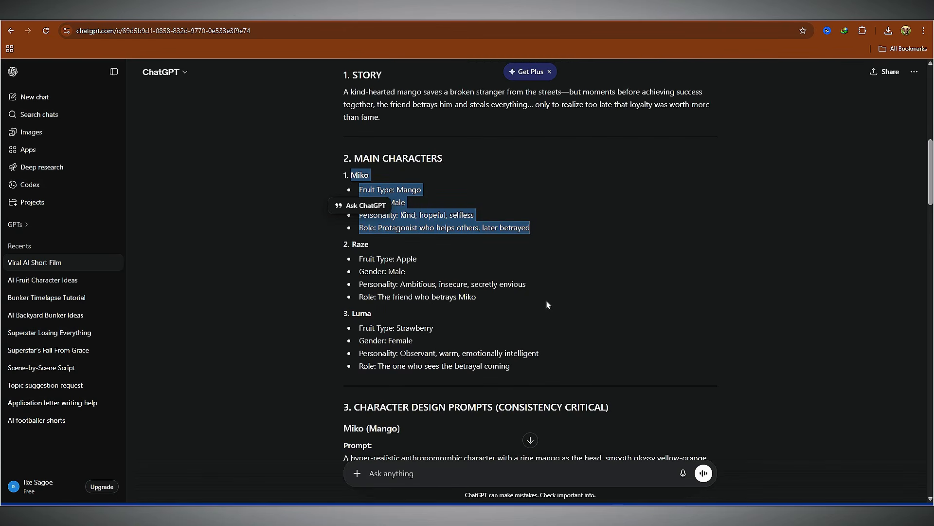
drag(350, 243, 525, 302)
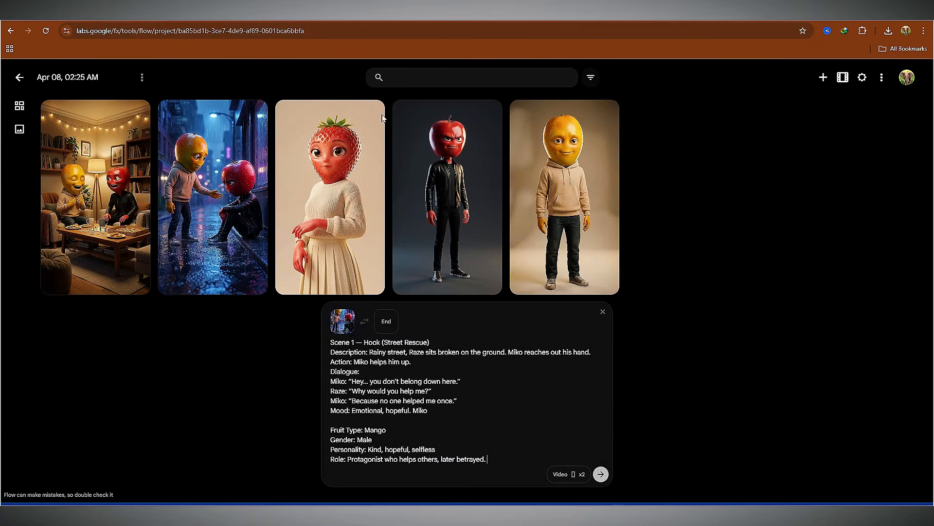
key(ctrl+v)
scroll(559, 400, up, 1)
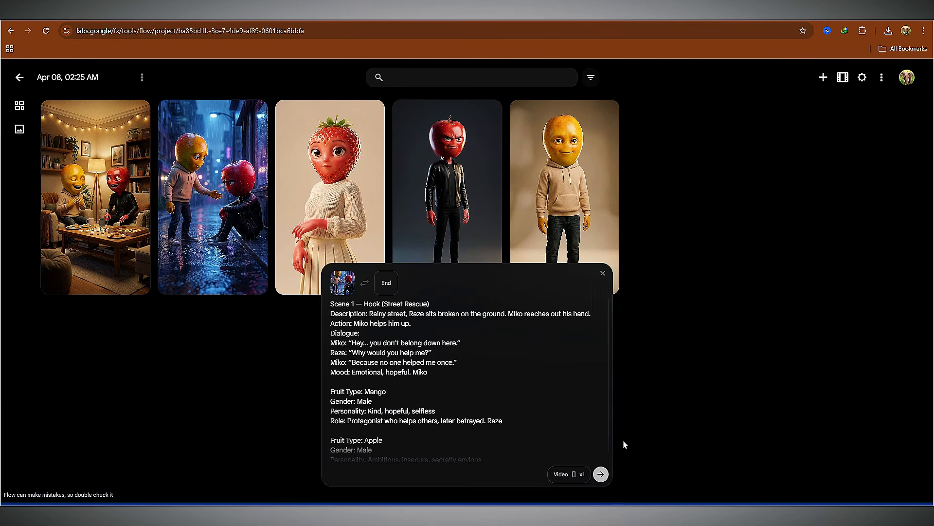
click(600, 475)
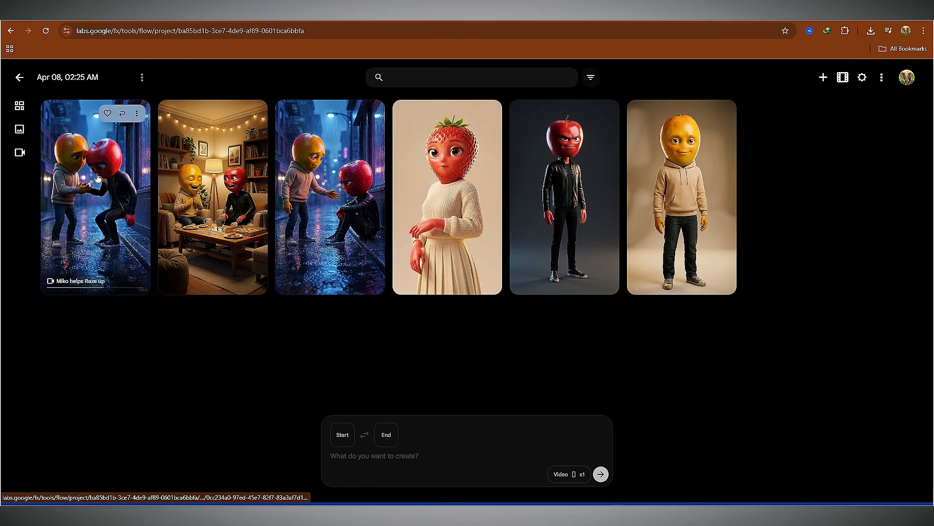
View the generated video of Miko helping Raze up and download it
click(95, 205)
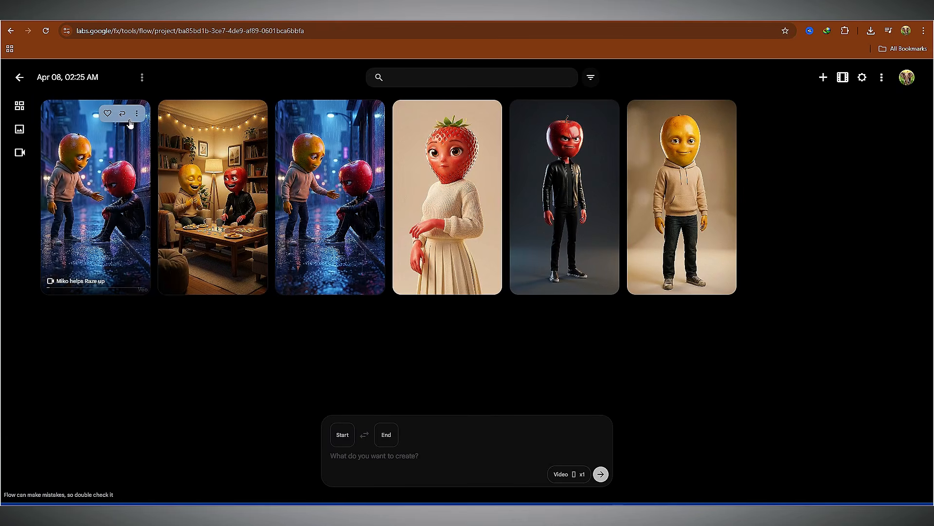
click(137, 113)
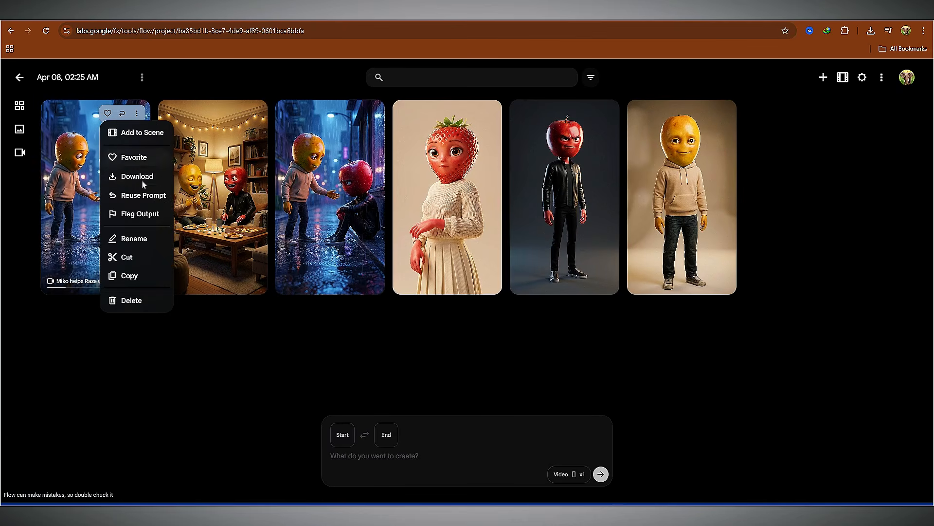
mouse_move(146, 177)
click(199, 214)
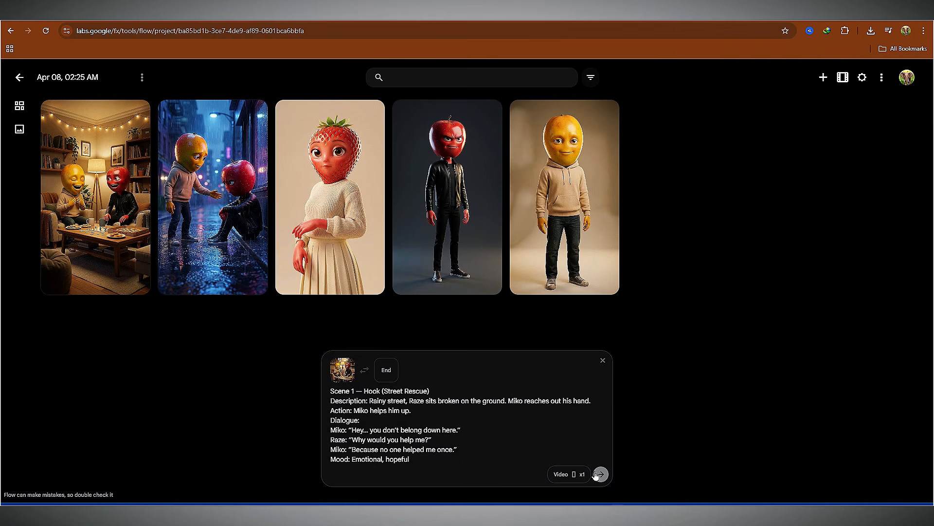
Generate a video from the apartment start frame, and paste the Scene 3 — Warning Signs breakdown as the prompt for the Luma and Raze image
click(601, 475)
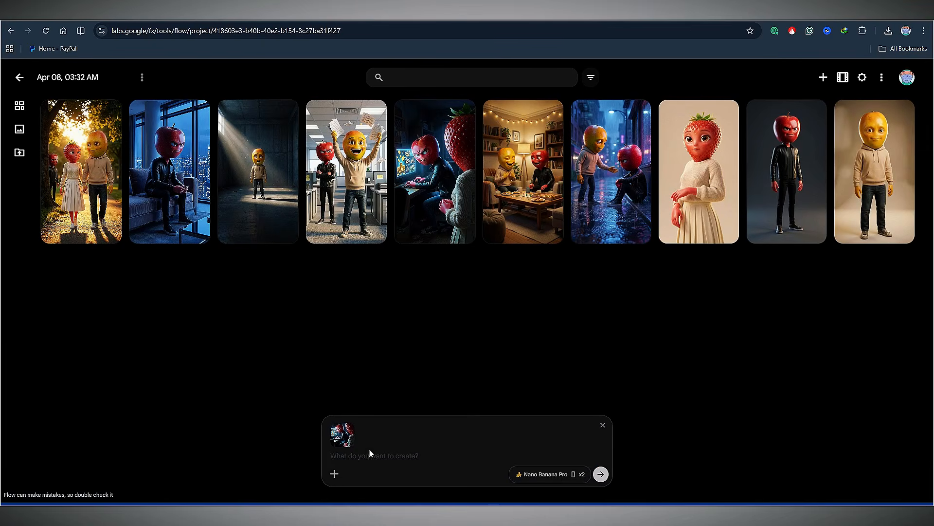
key(ctrl+v)
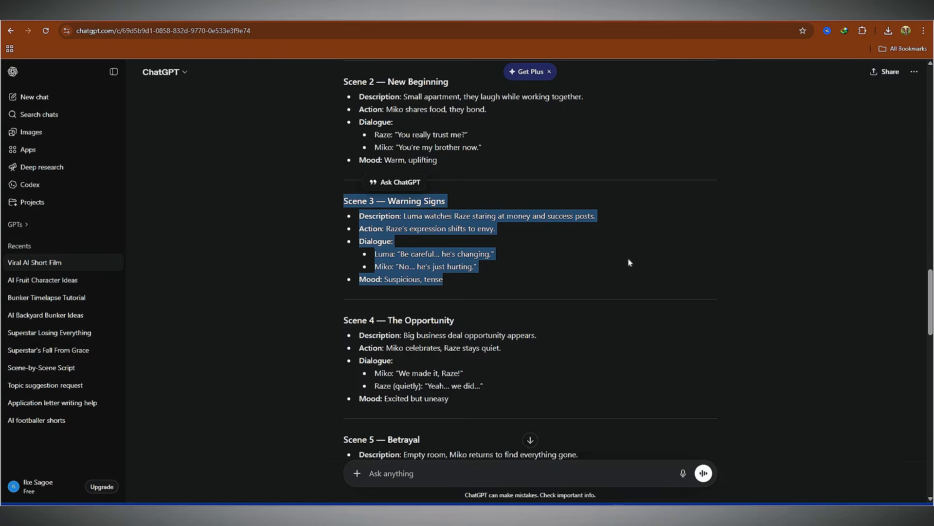
scroll(629, 263, up, 15)
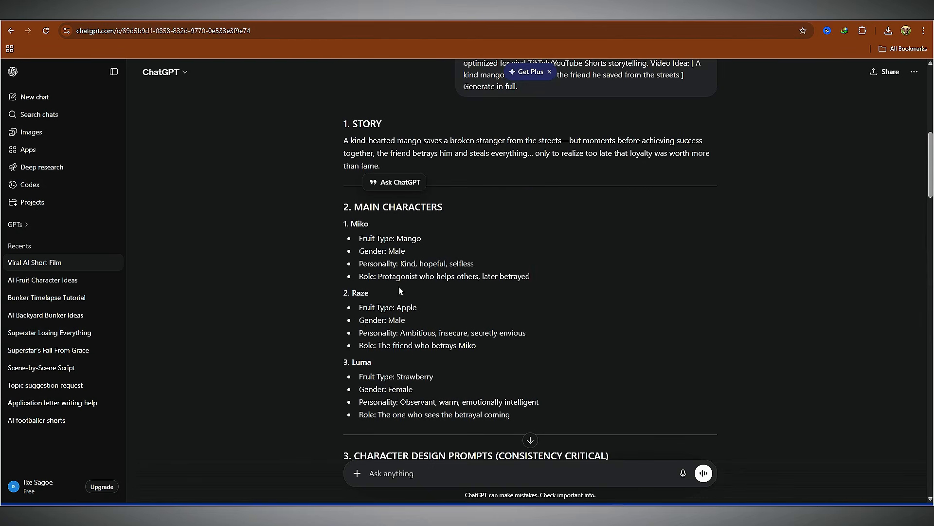
scroll(403, 304, down, 1)
scroll(408, 302, up, 1)
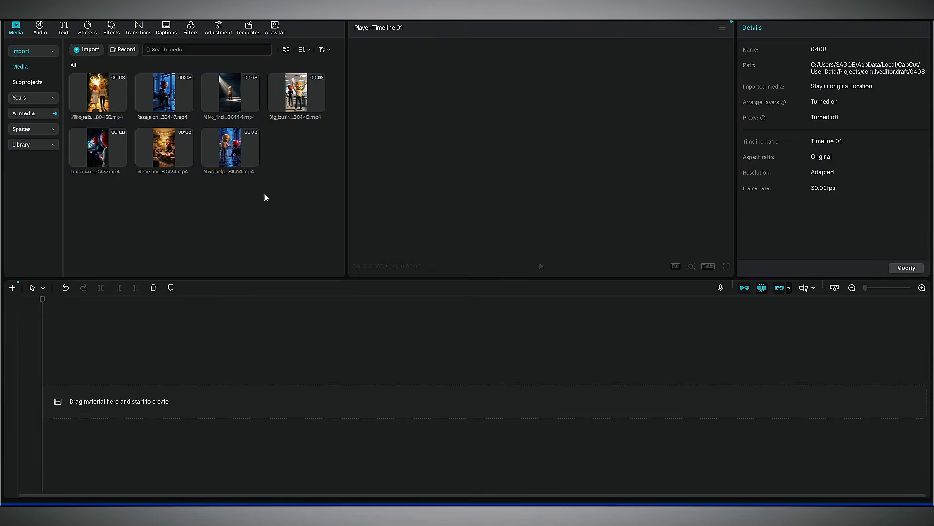
In CapCut, add the seven scene clips to the timeline in story order, from Miko helping Raze to Miko rebuilding
drag(253, 163, 341, 400)
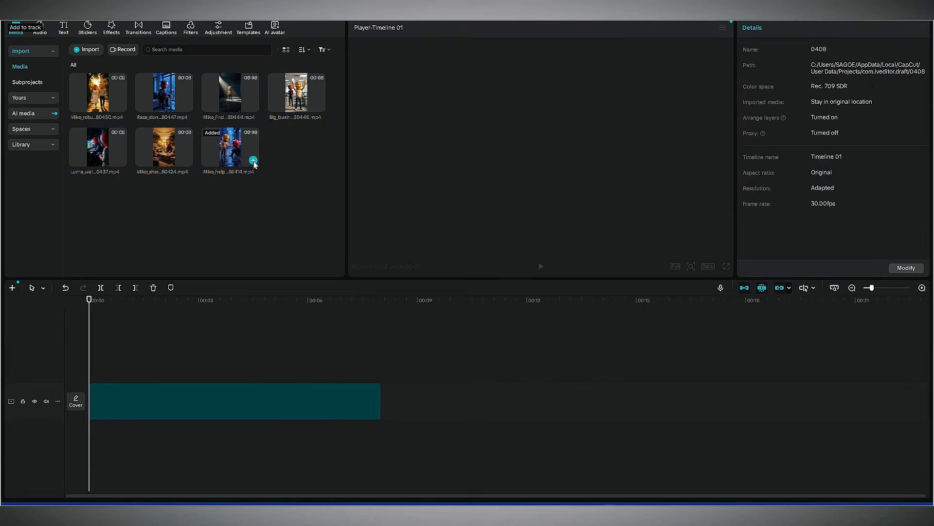
click(853, 288)
click(120, 160)
click(319, 106)
key(ctrl+minus)
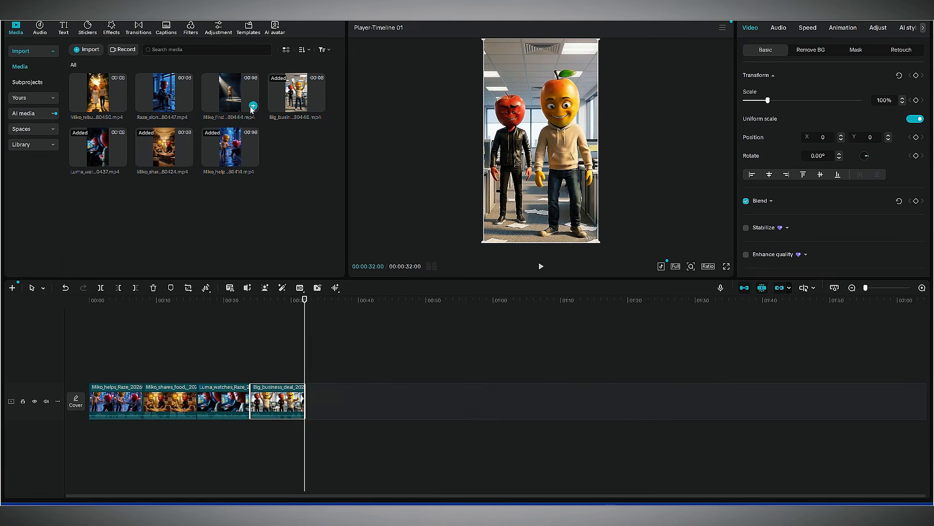
click(253, 106)
click(187, 106)
click(119, 106)
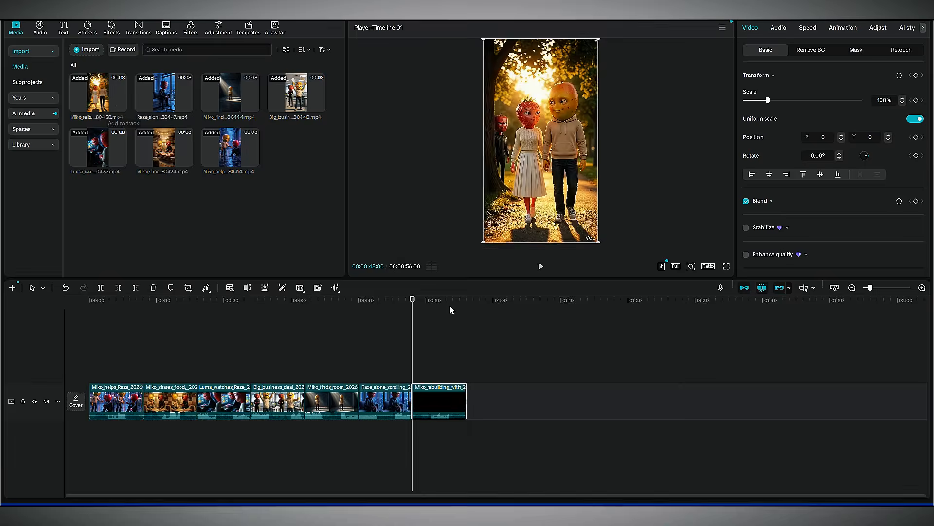
Add an "OPPS AI" text along the timeline in the black-on-white preset style, at font size 7, covering the Veo watermark
click(192, 320)
key(Home)
click(63, 27)
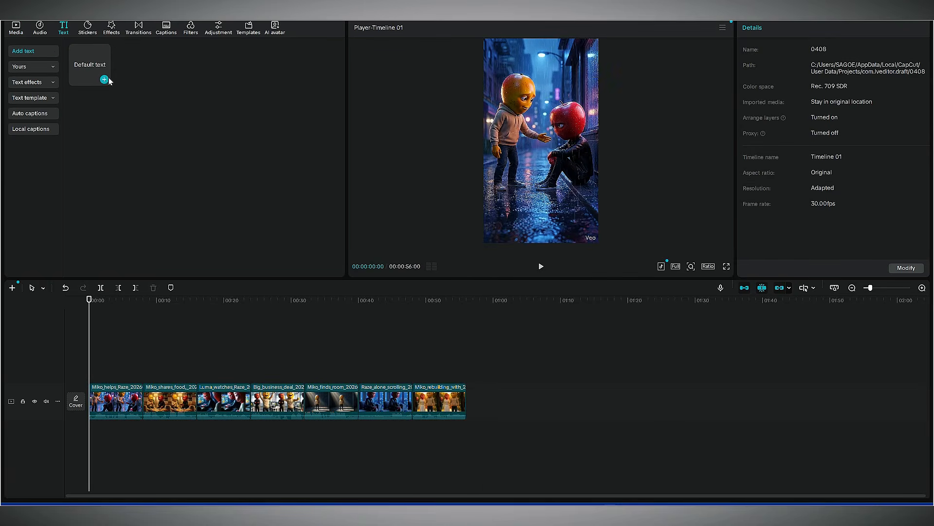
click(104, 79)
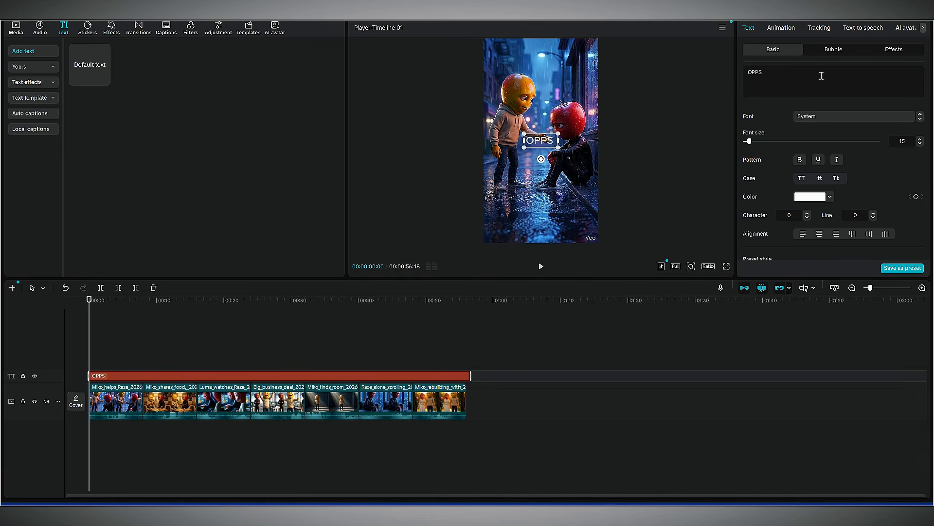
scroll(825, 225, down, 3)
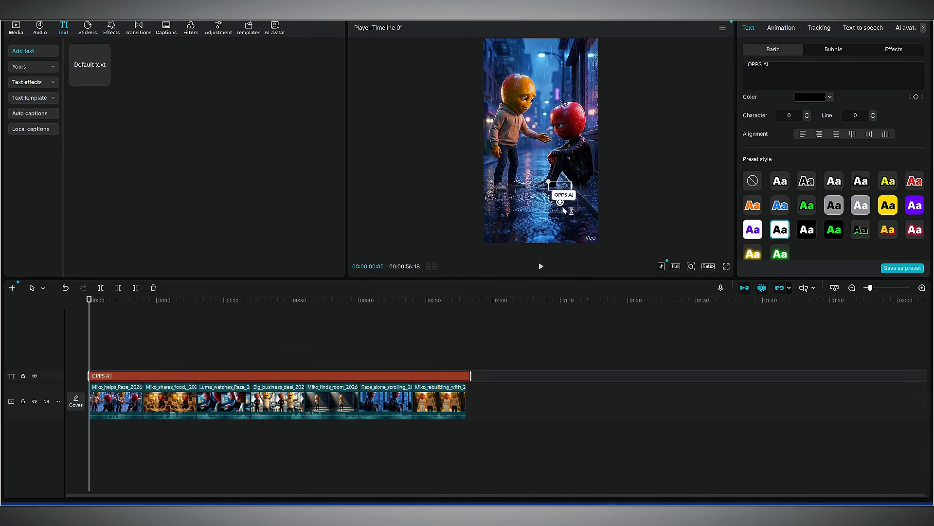
drag(566, 226, 589, 240)
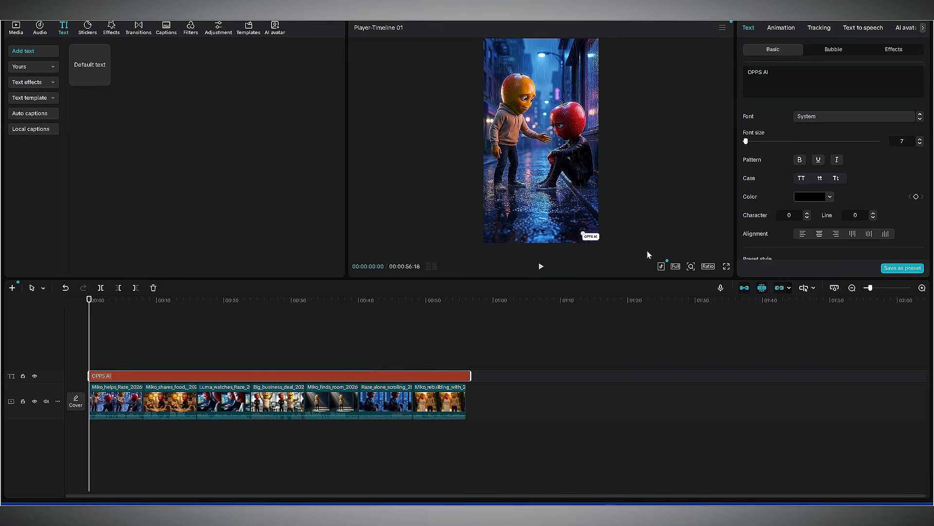
Preview the film full screen and trim the OPPS AI text clip to end with the last video clip
click(726, 266)
key(Escape)
click(465, 326)
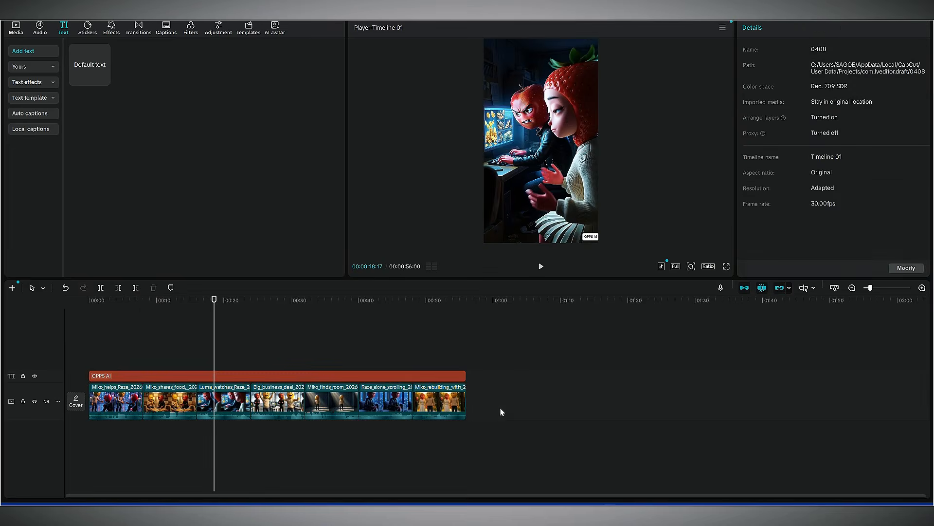
click(462, 388)
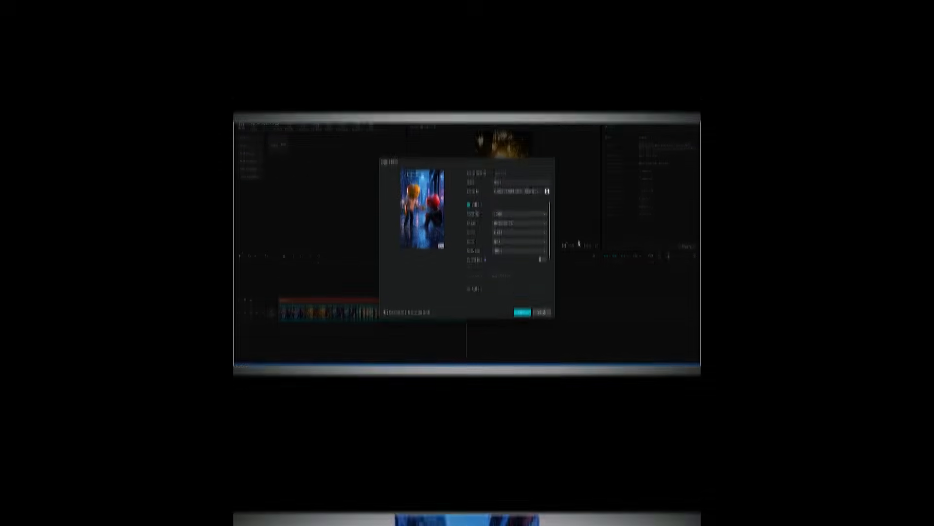